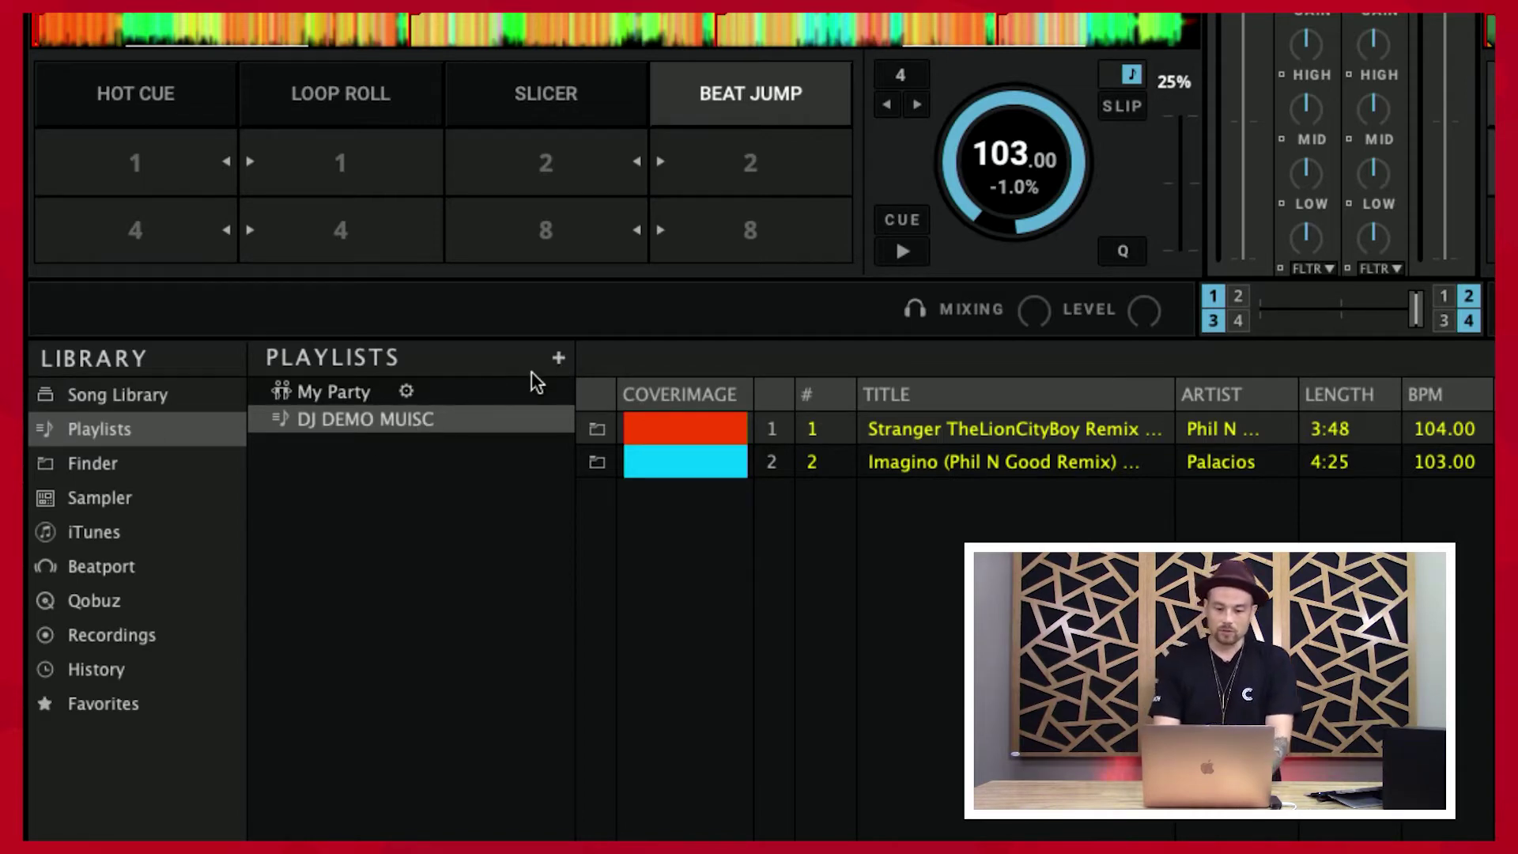
# Create a new playlist folder named HOUSE MUSIC.
pyautogui.click(559, 360)
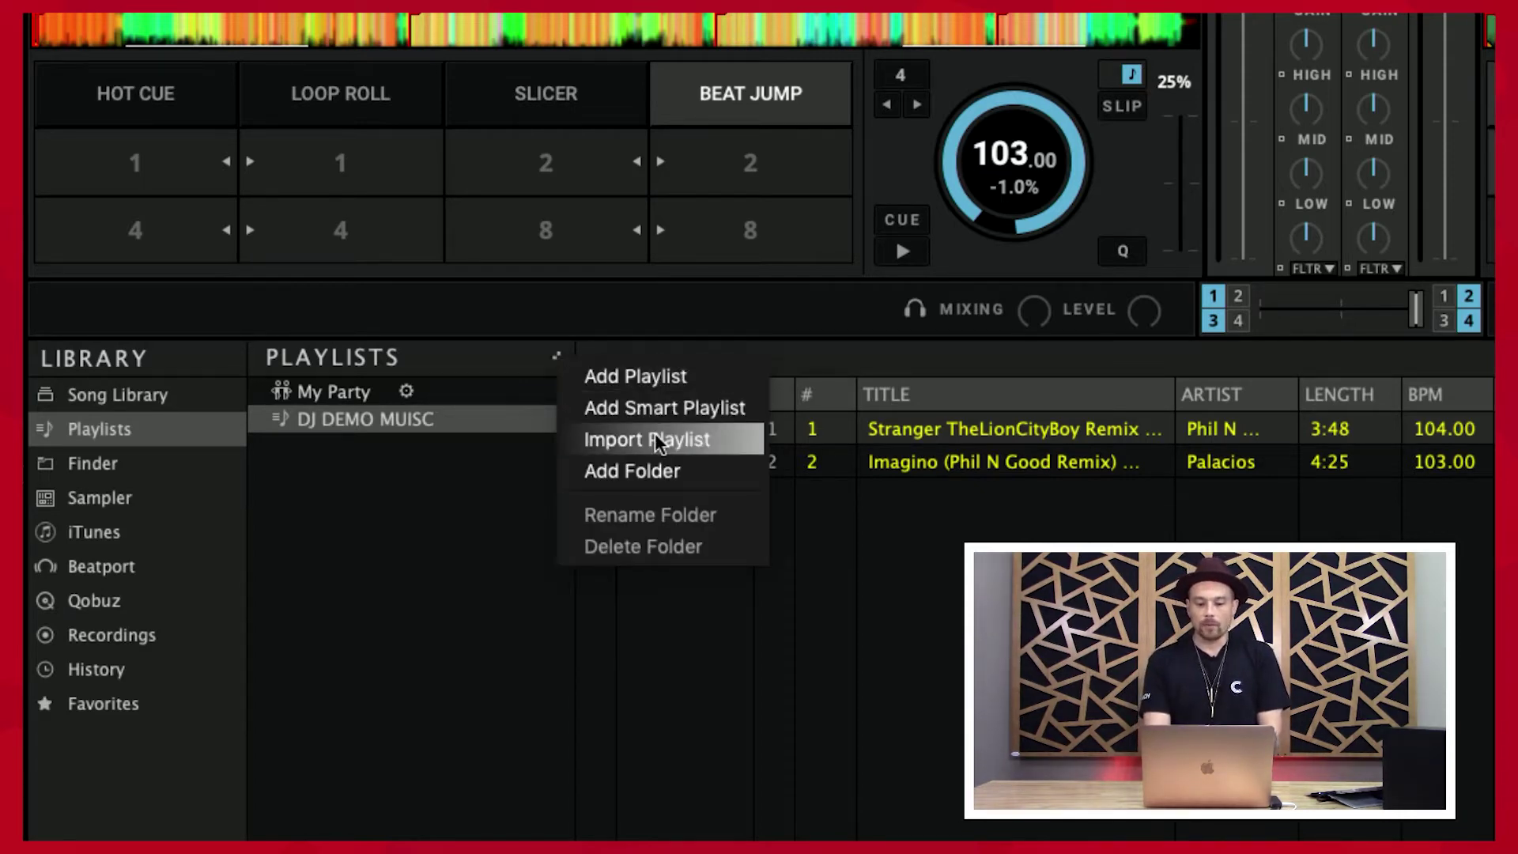
pyautogui.click(646, 476)
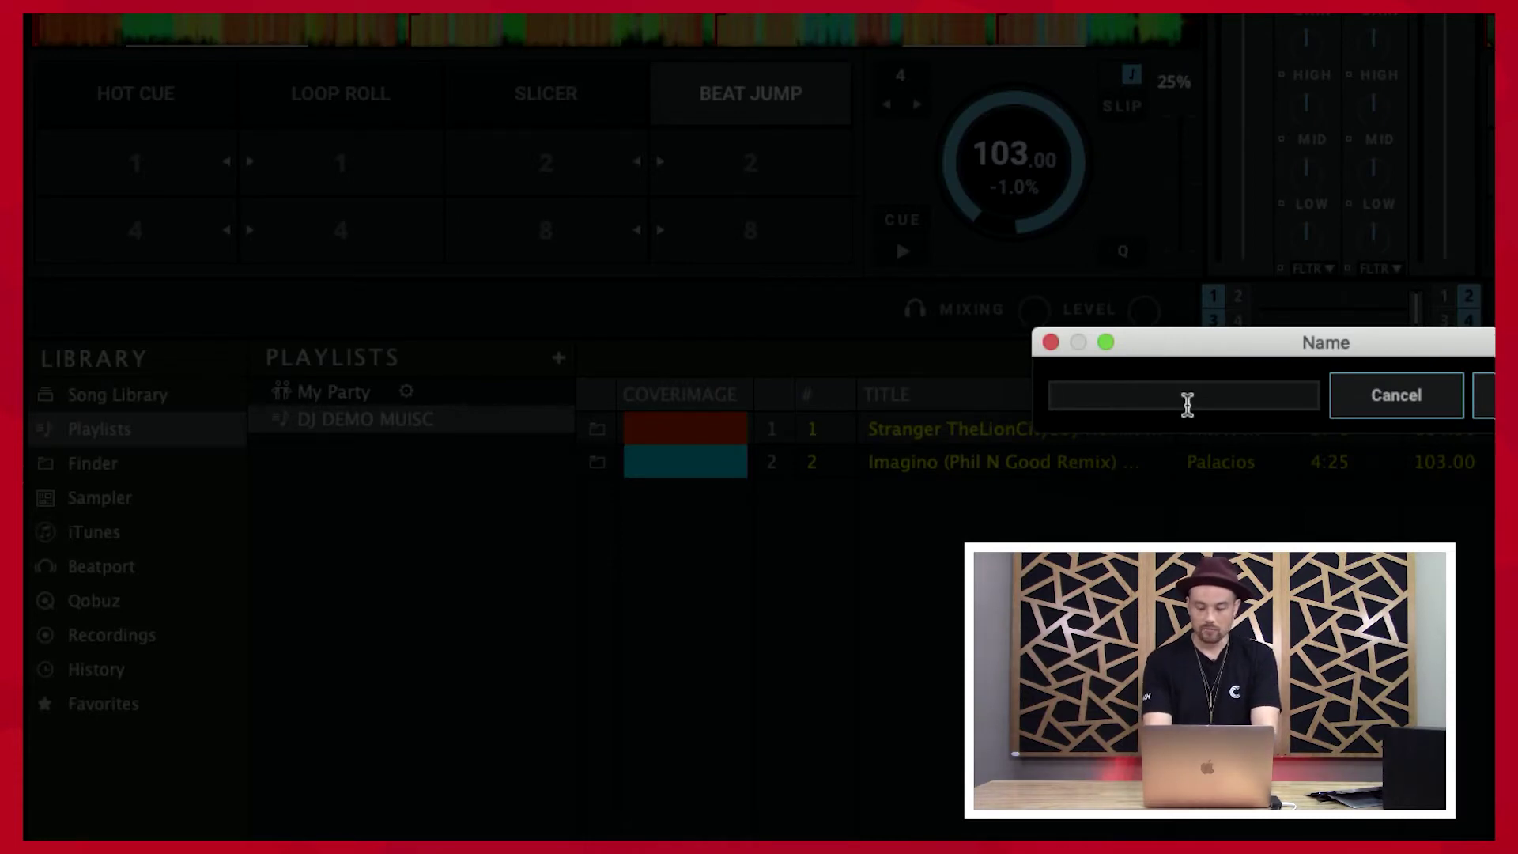
pyautogui.write('HOUSE MUSIC')
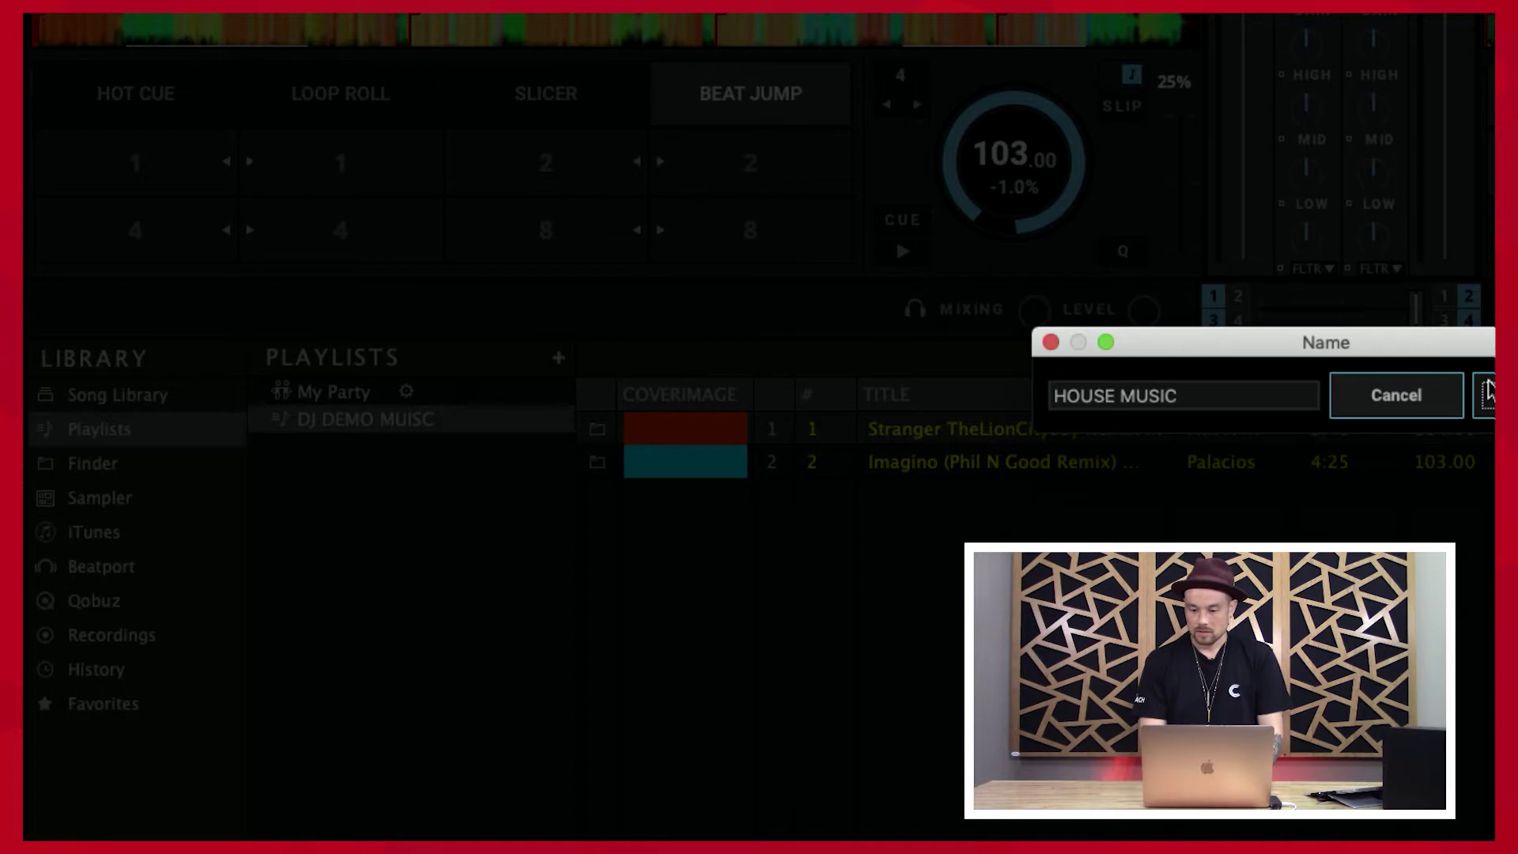
pyautogui.press('Return')
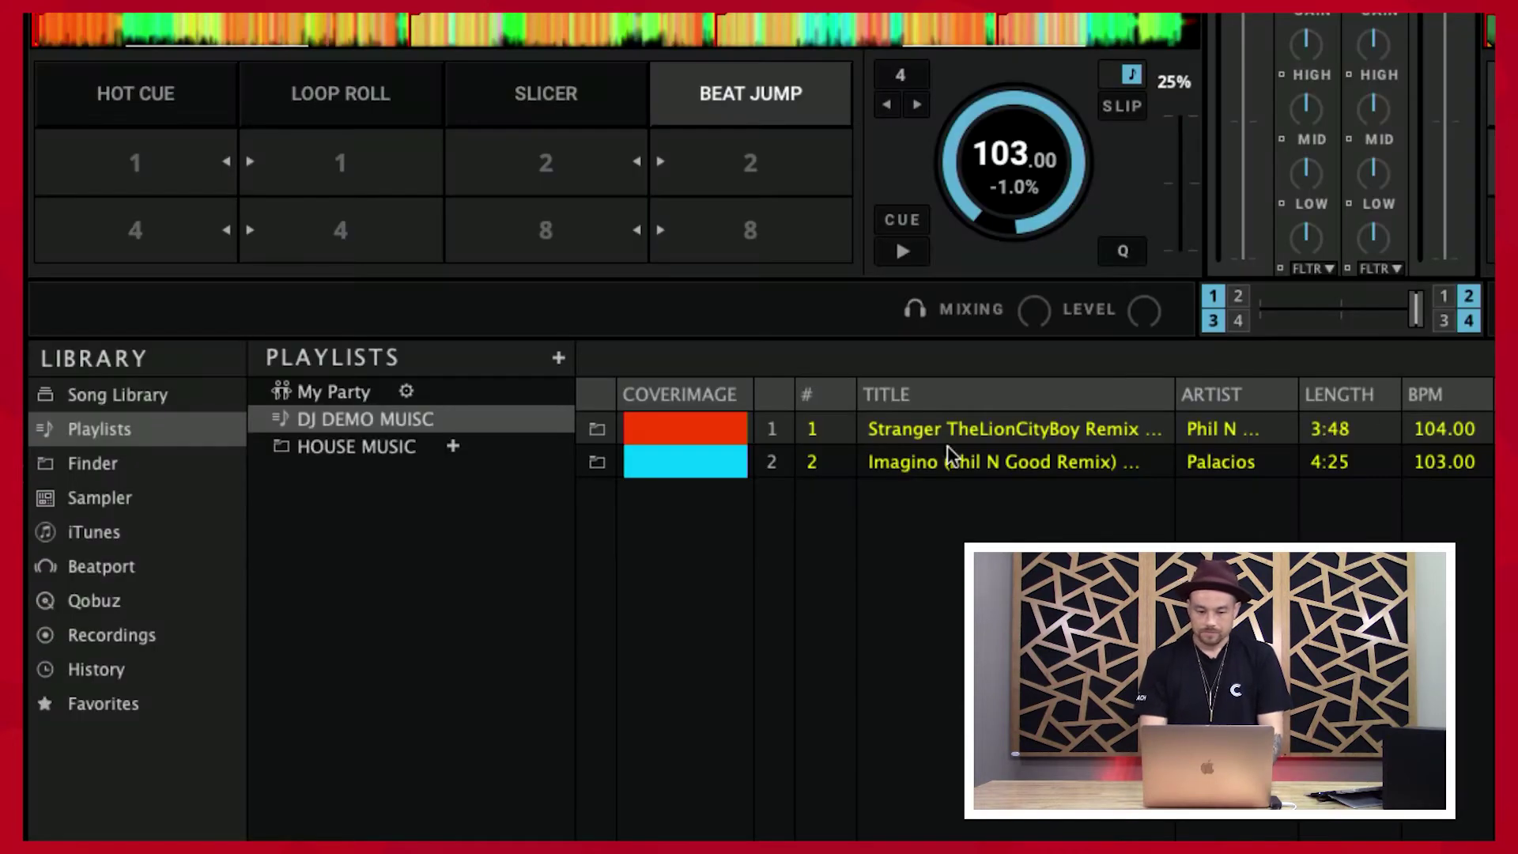
# Add a Deep House playlist inside the HOUSE MUSIC folder and expand the folder.
pyautogui.click(387, 455)
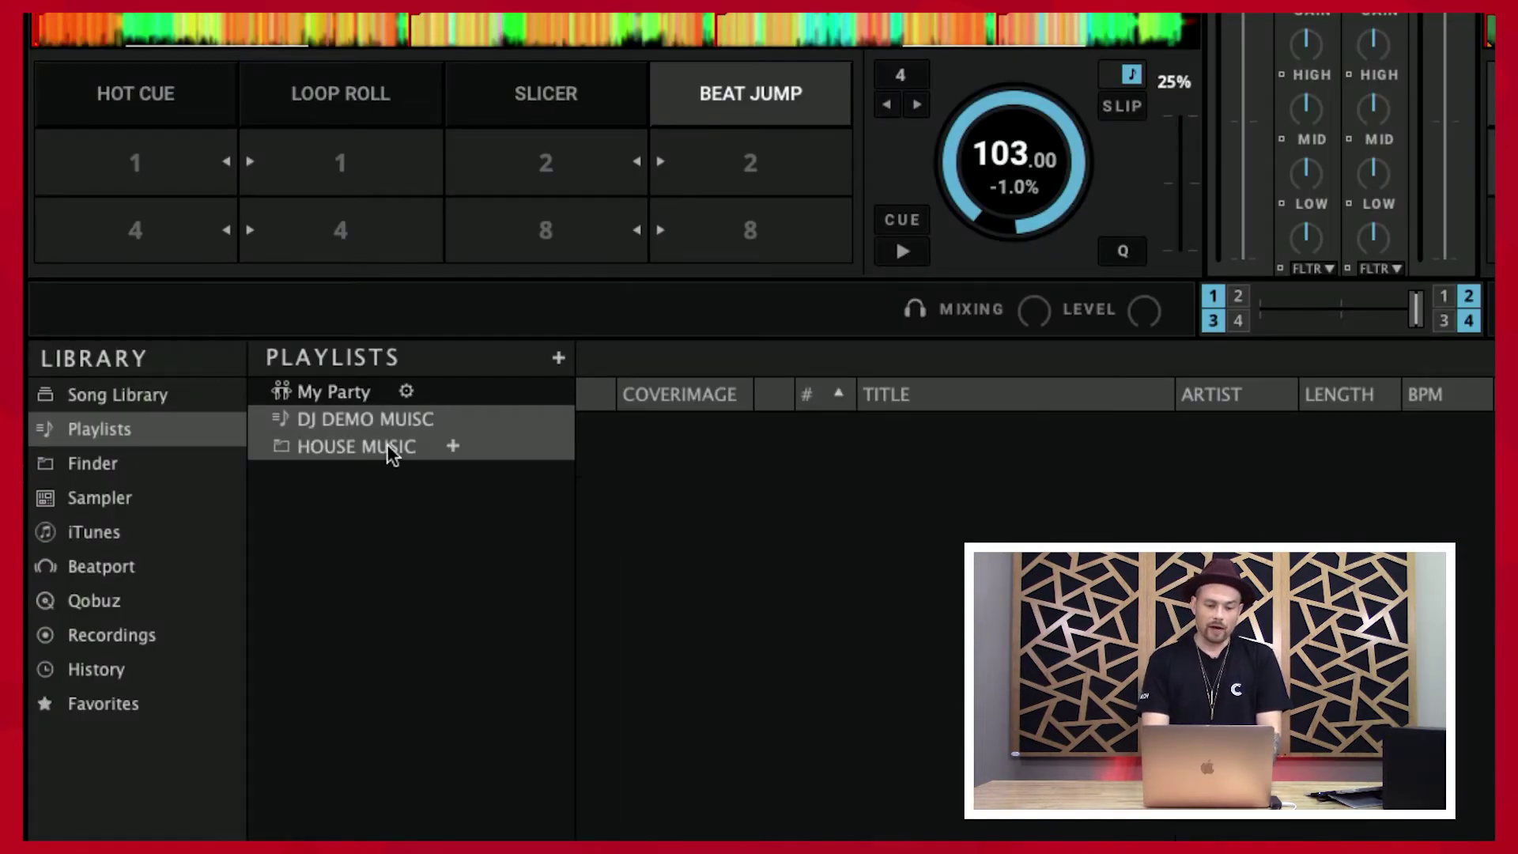
pyautogui.click(451, 445)
pyautogui.click(495, 471)
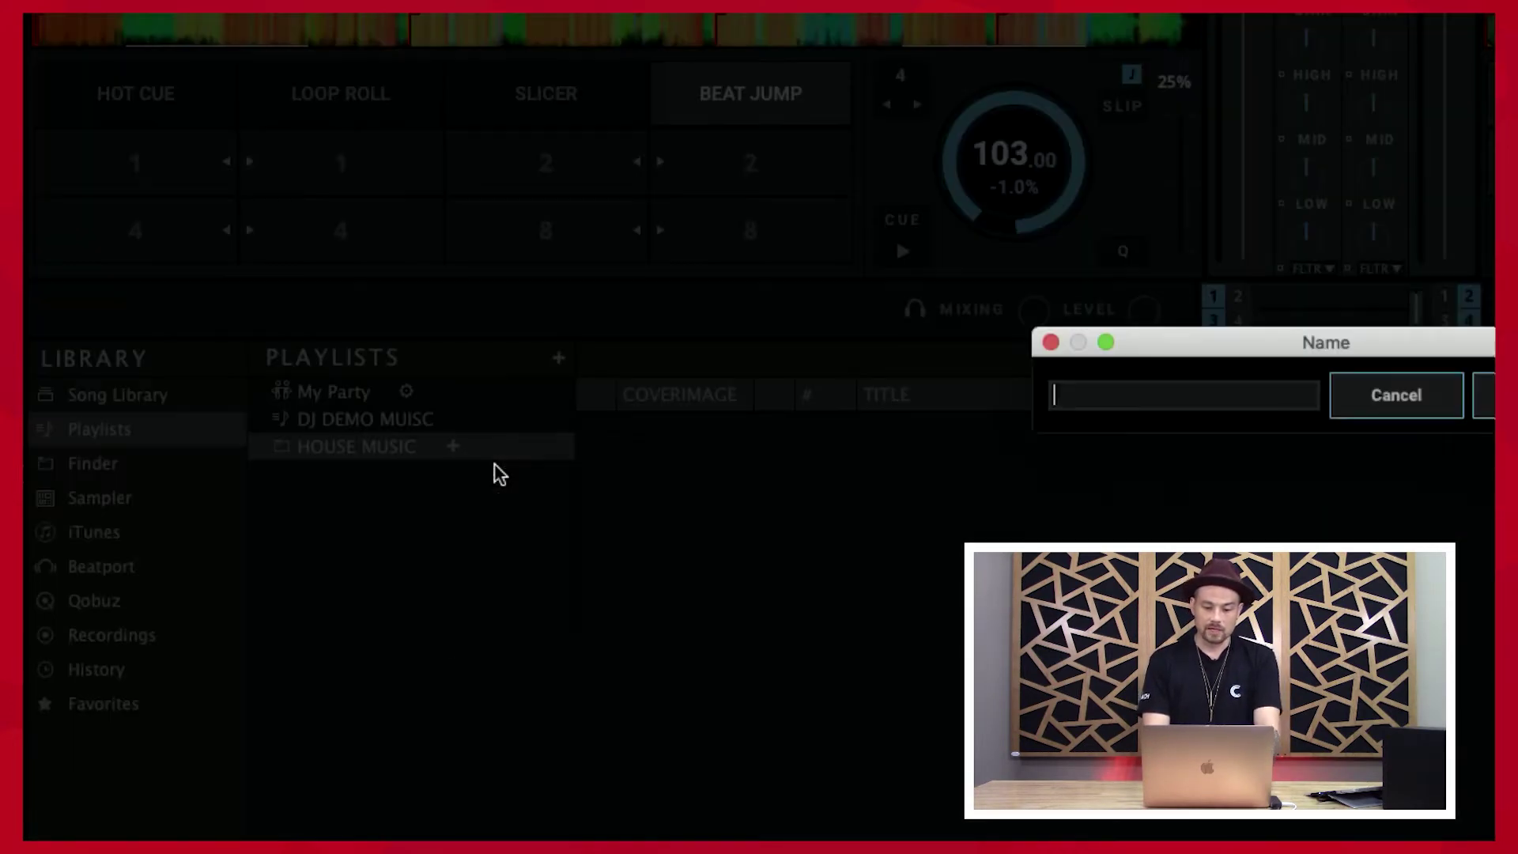
pyautogui.write('Deep House')
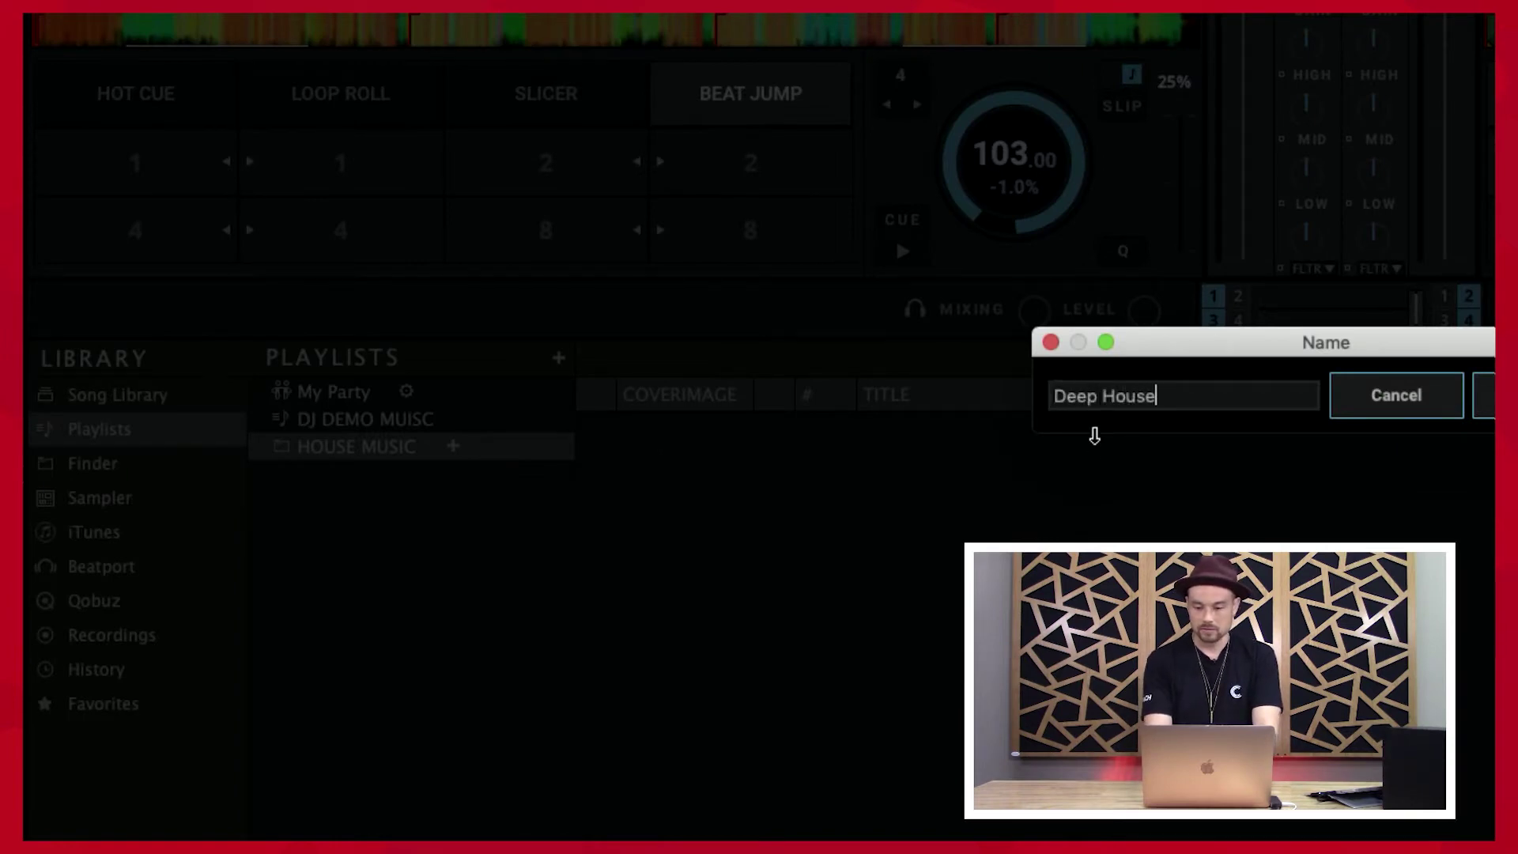
pyautogui.click(1490, 400)
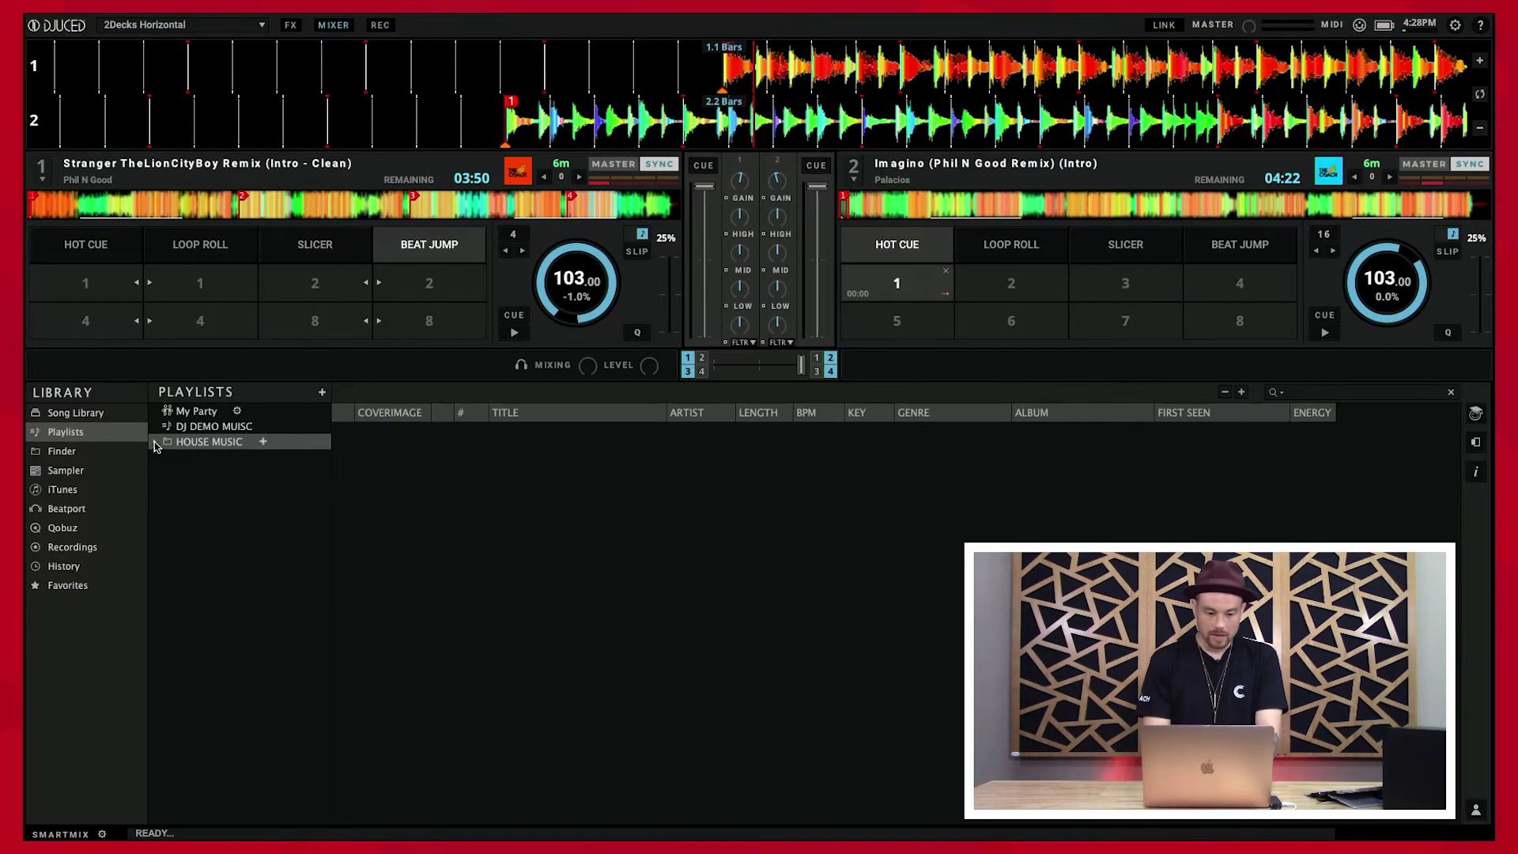
pyautogui.click(156, 444)
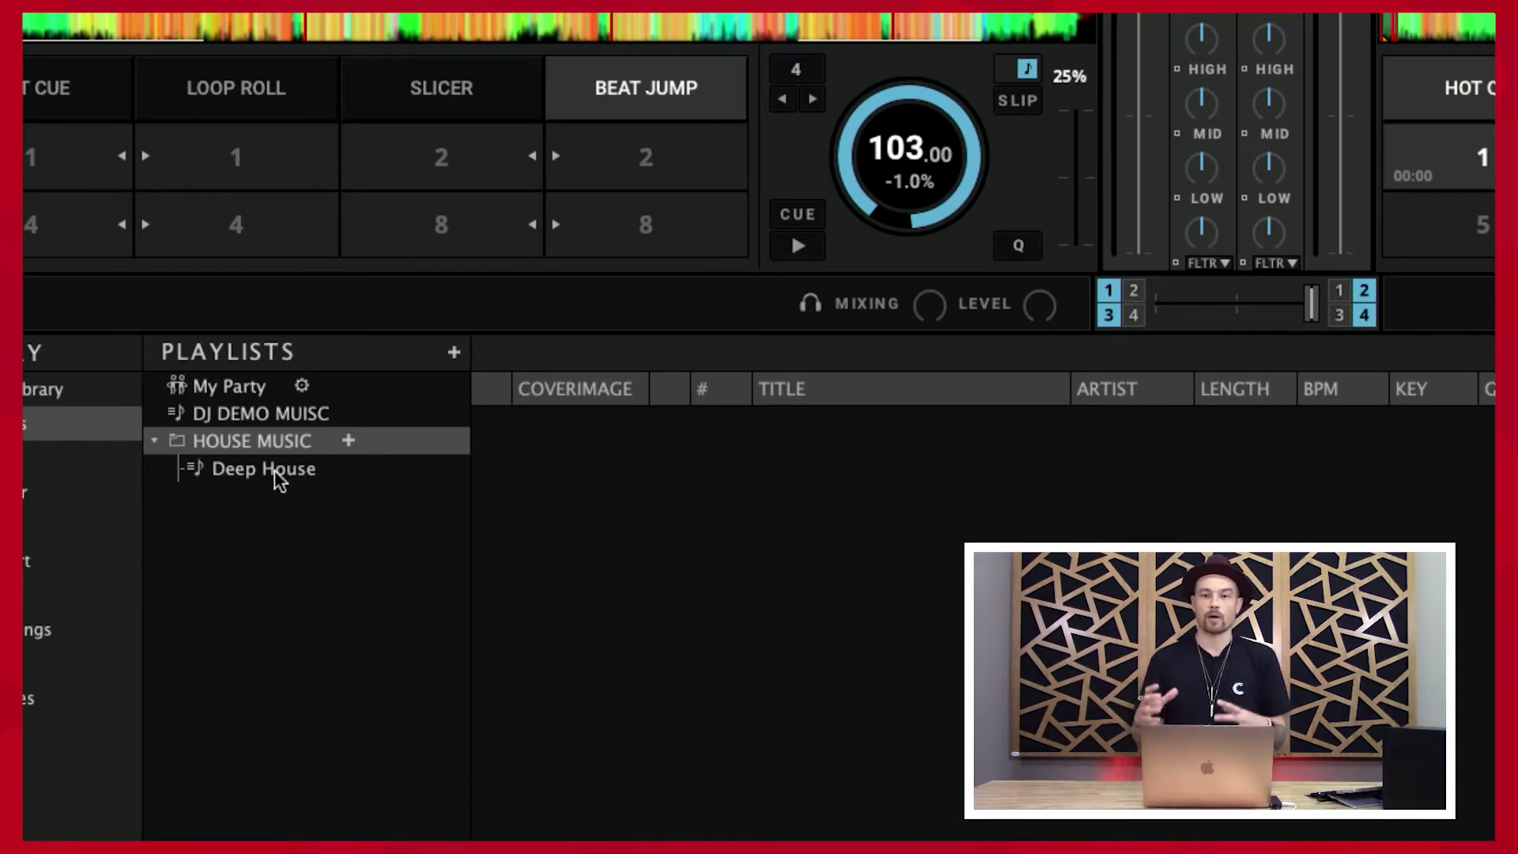
# Collapse and re-expand HOUSE MUSIC so the empty Deep House playlist shows beneath it.
pyautogui.click(155, 443)
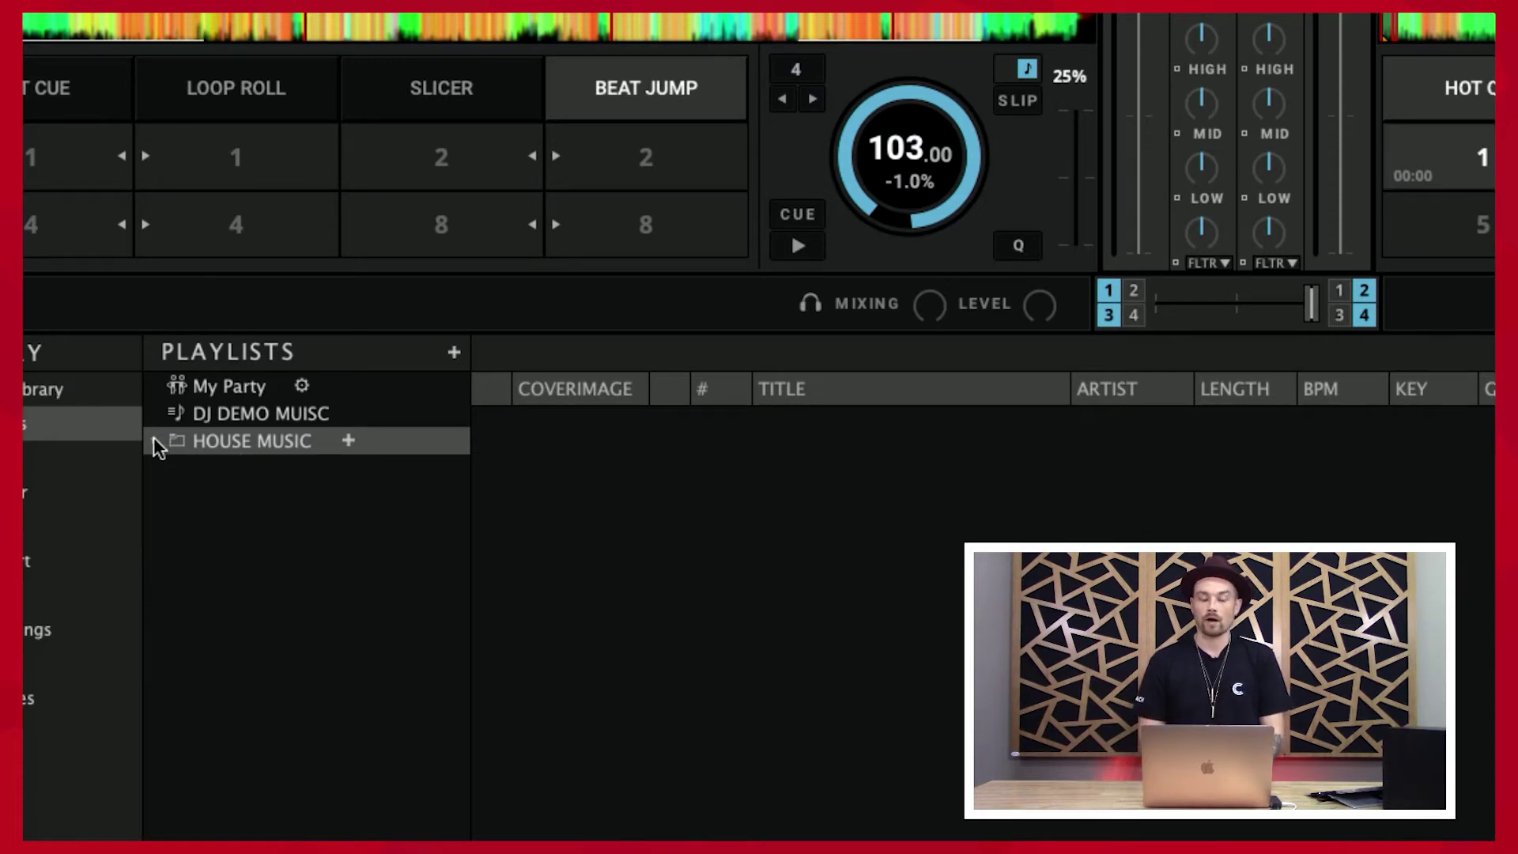
pyautogui.click(155, 443)
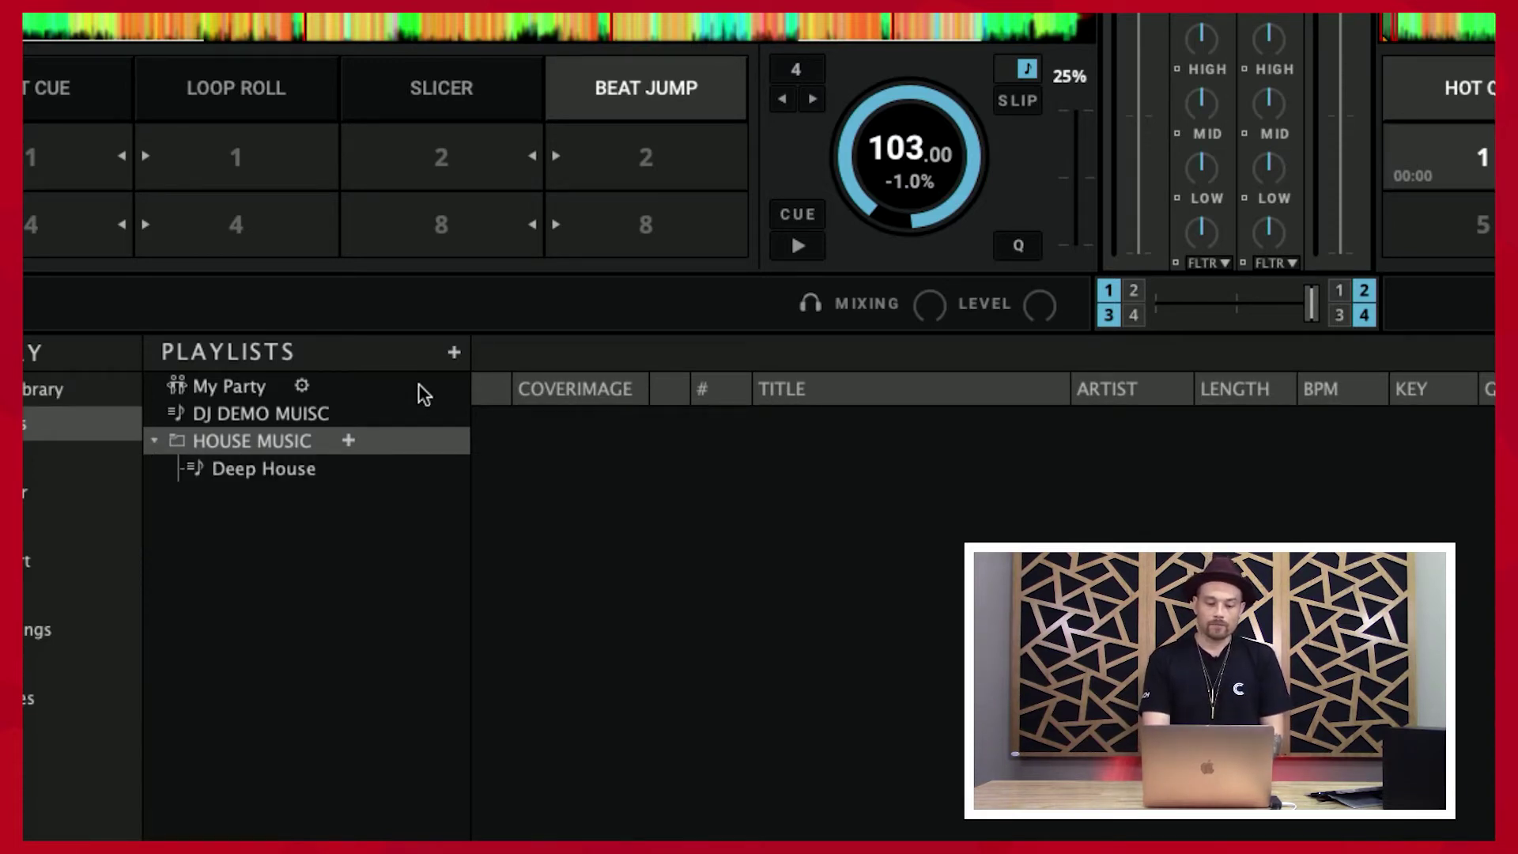
pyautogui.click(456, 353)
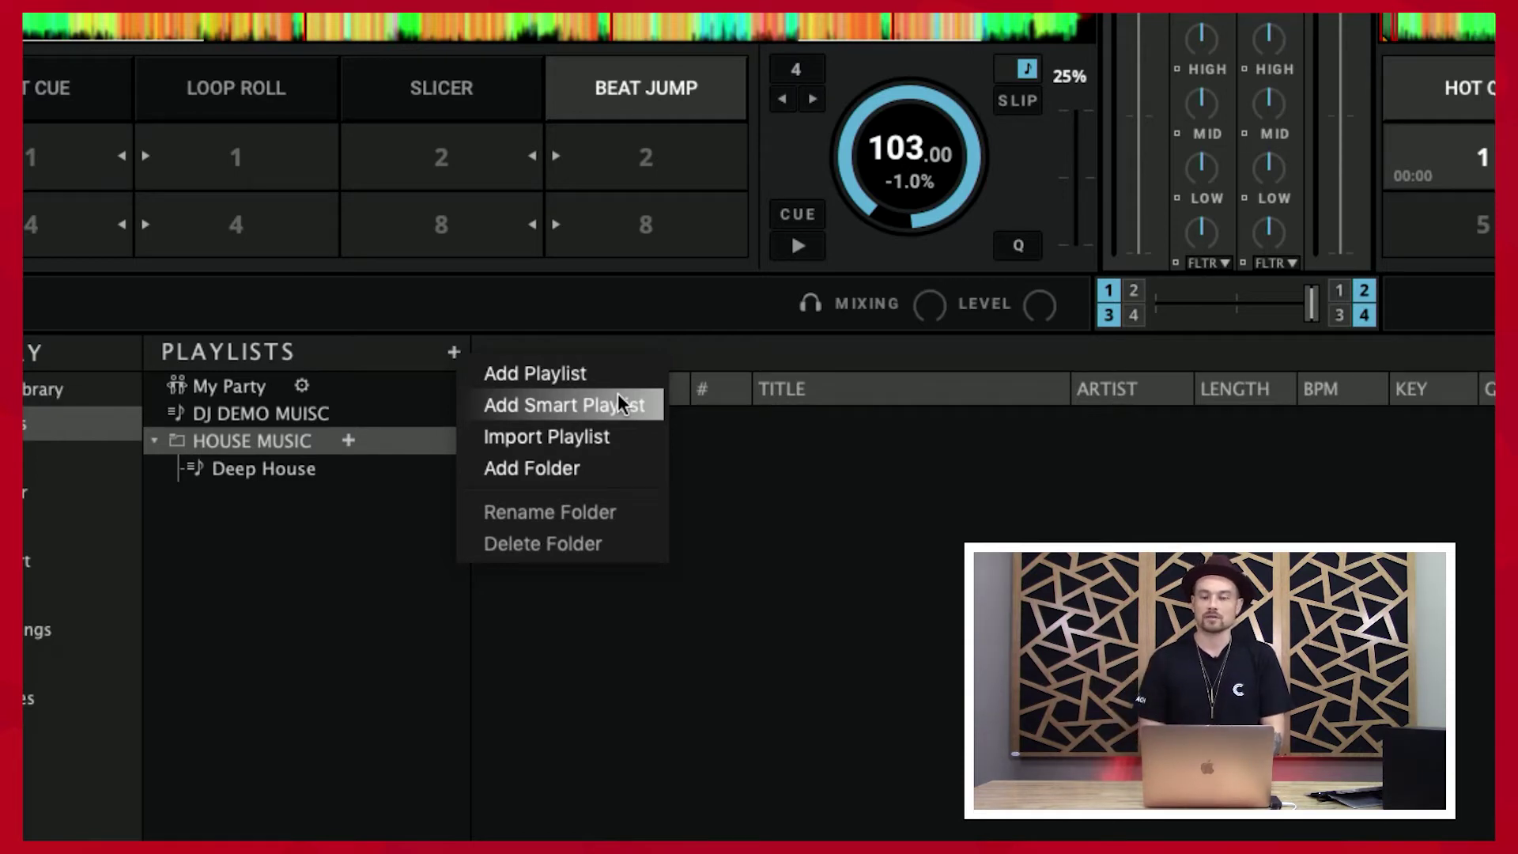
# Add the Imagino track from deck 2 to the Deep House playlist and open that playlist.
pyautogui.click(809, 516)
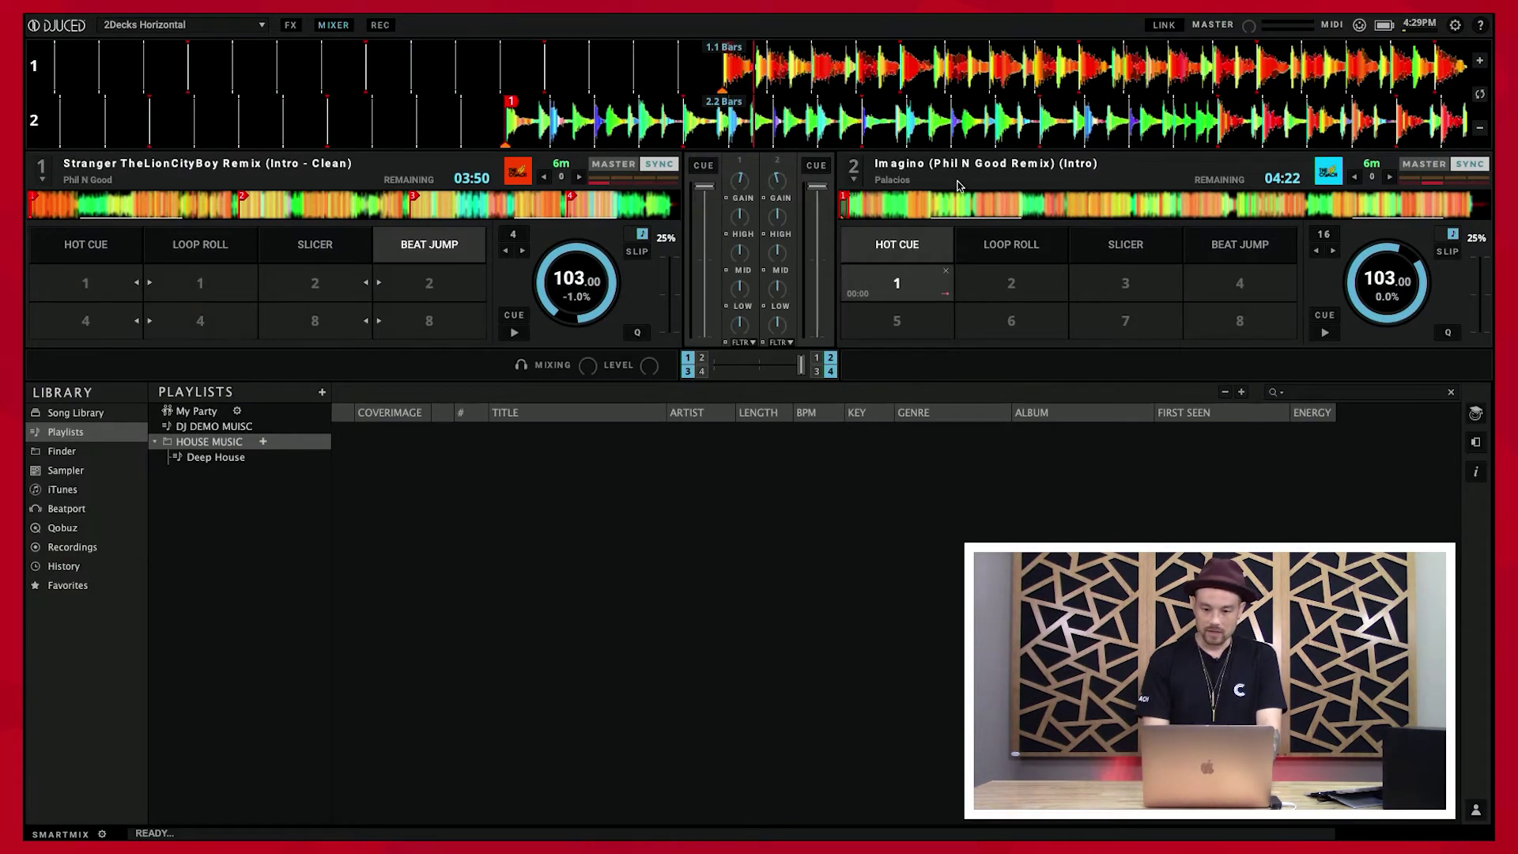
pyautogui.moveTo(923, 183); pyautogui.dragTo(210, 458)
pyautogui.click(210, 458)
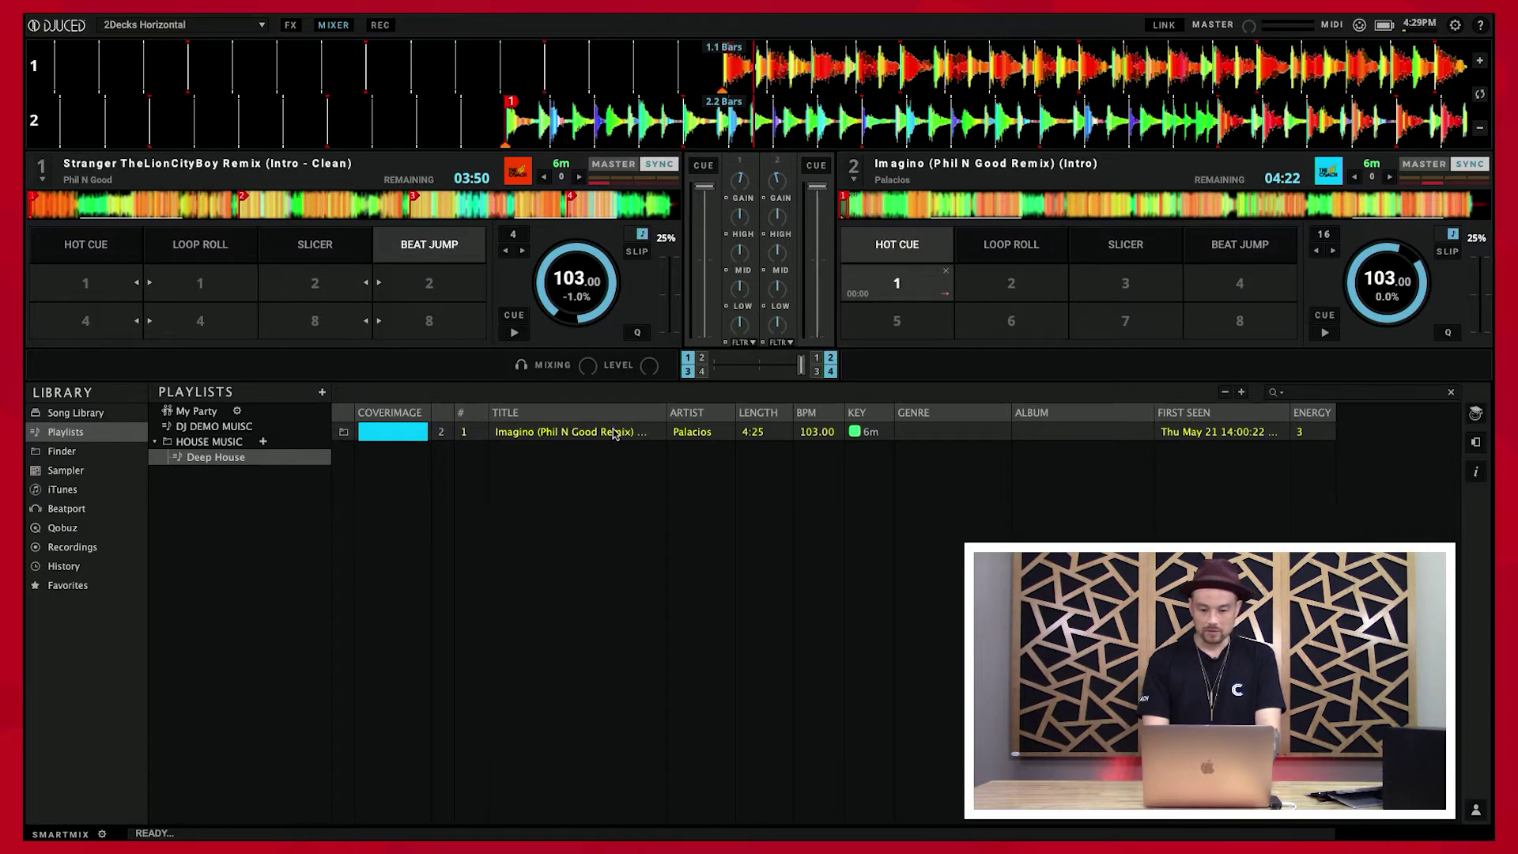
pyautogui.click(227, 443)
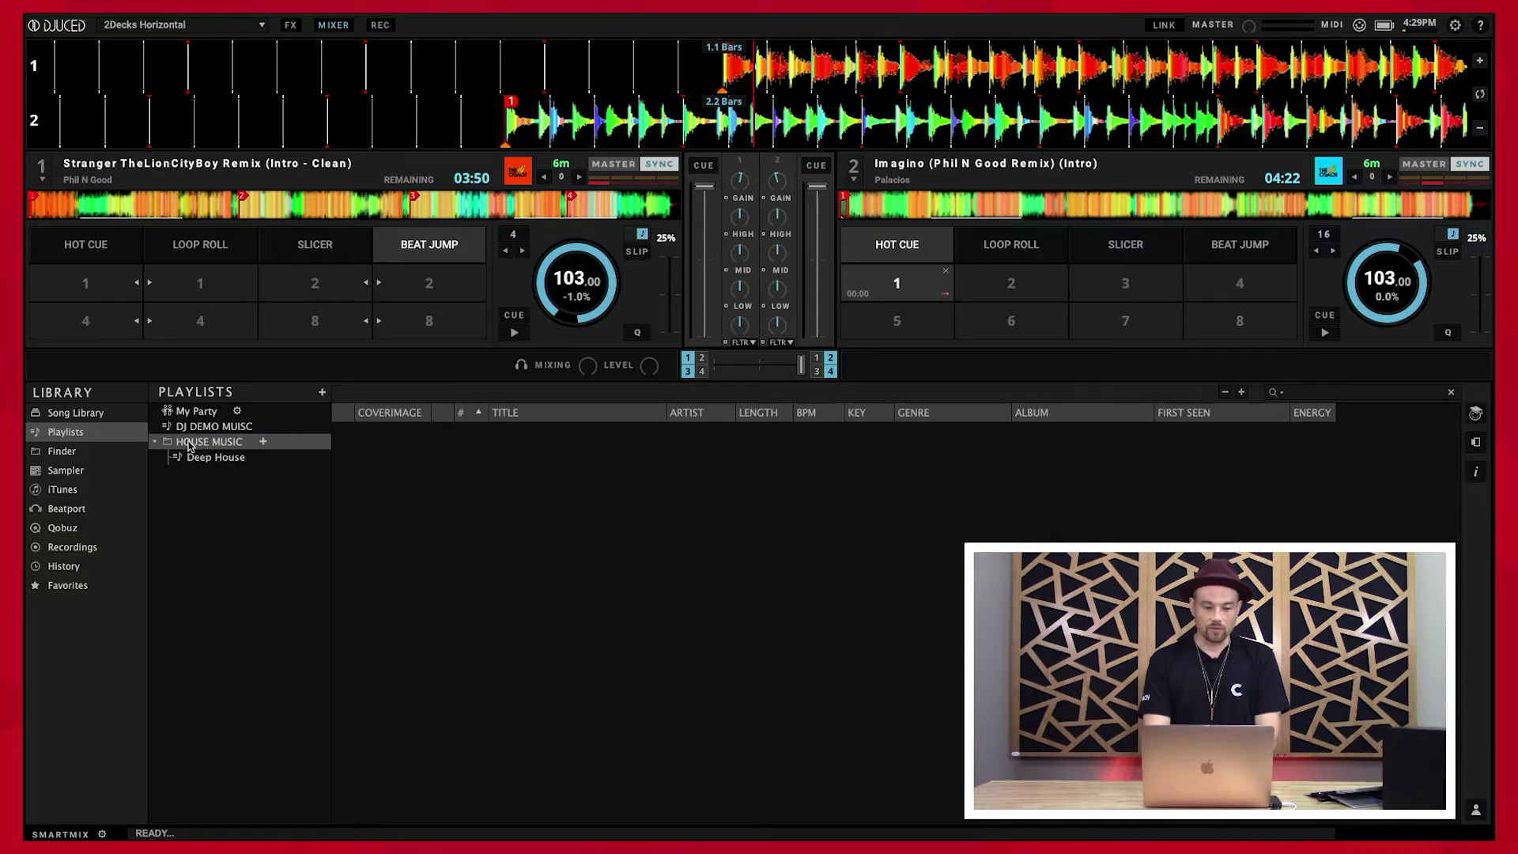
pyautogui.click(207, 457)
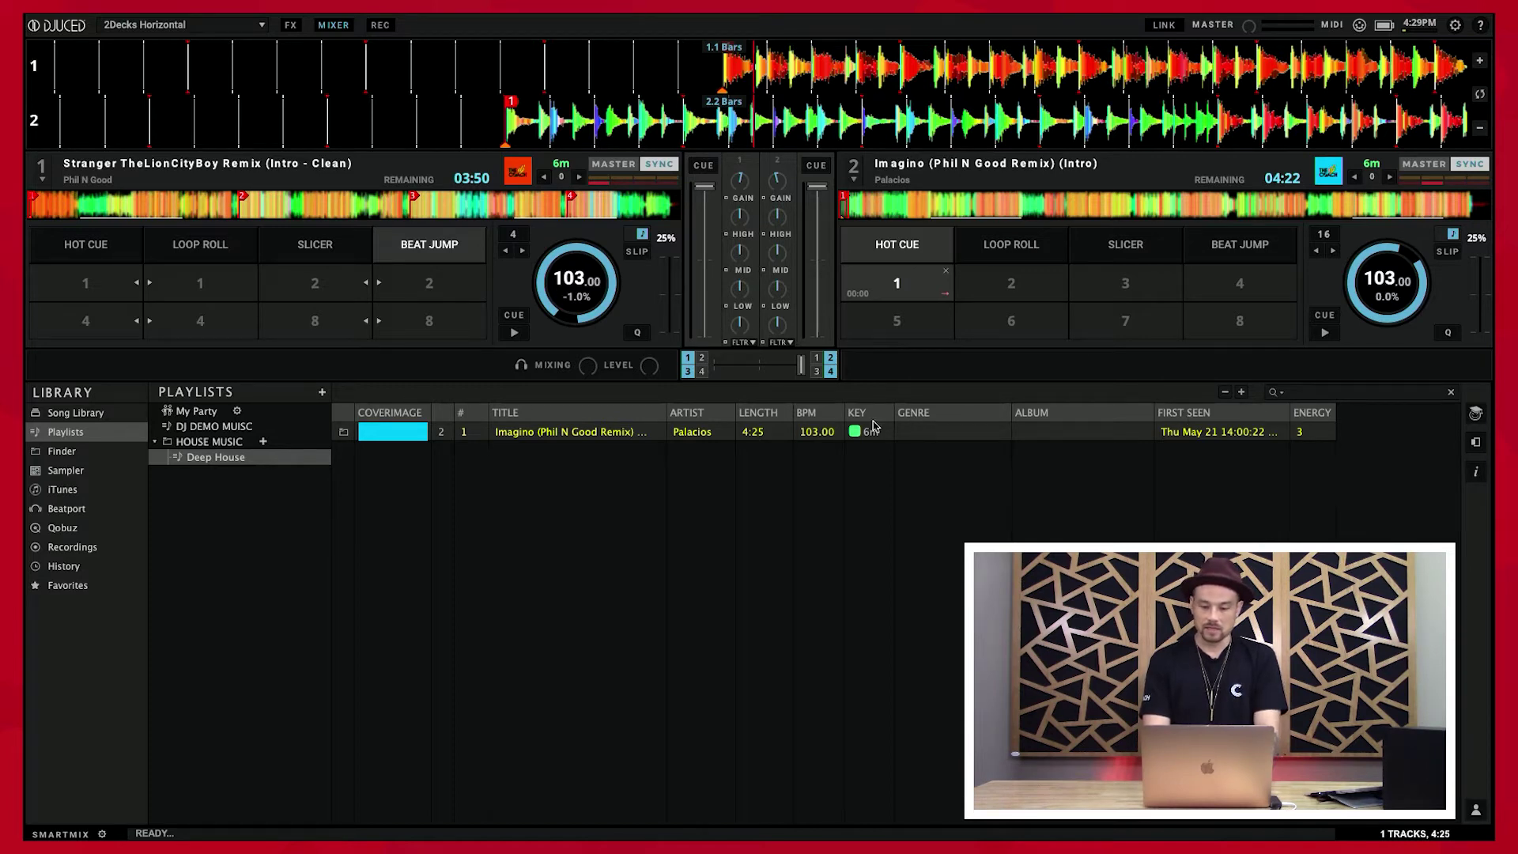
# Show a Comment column in the Deep House track table and select the Imagino track.
pyautogui.rightClick(952, 420)
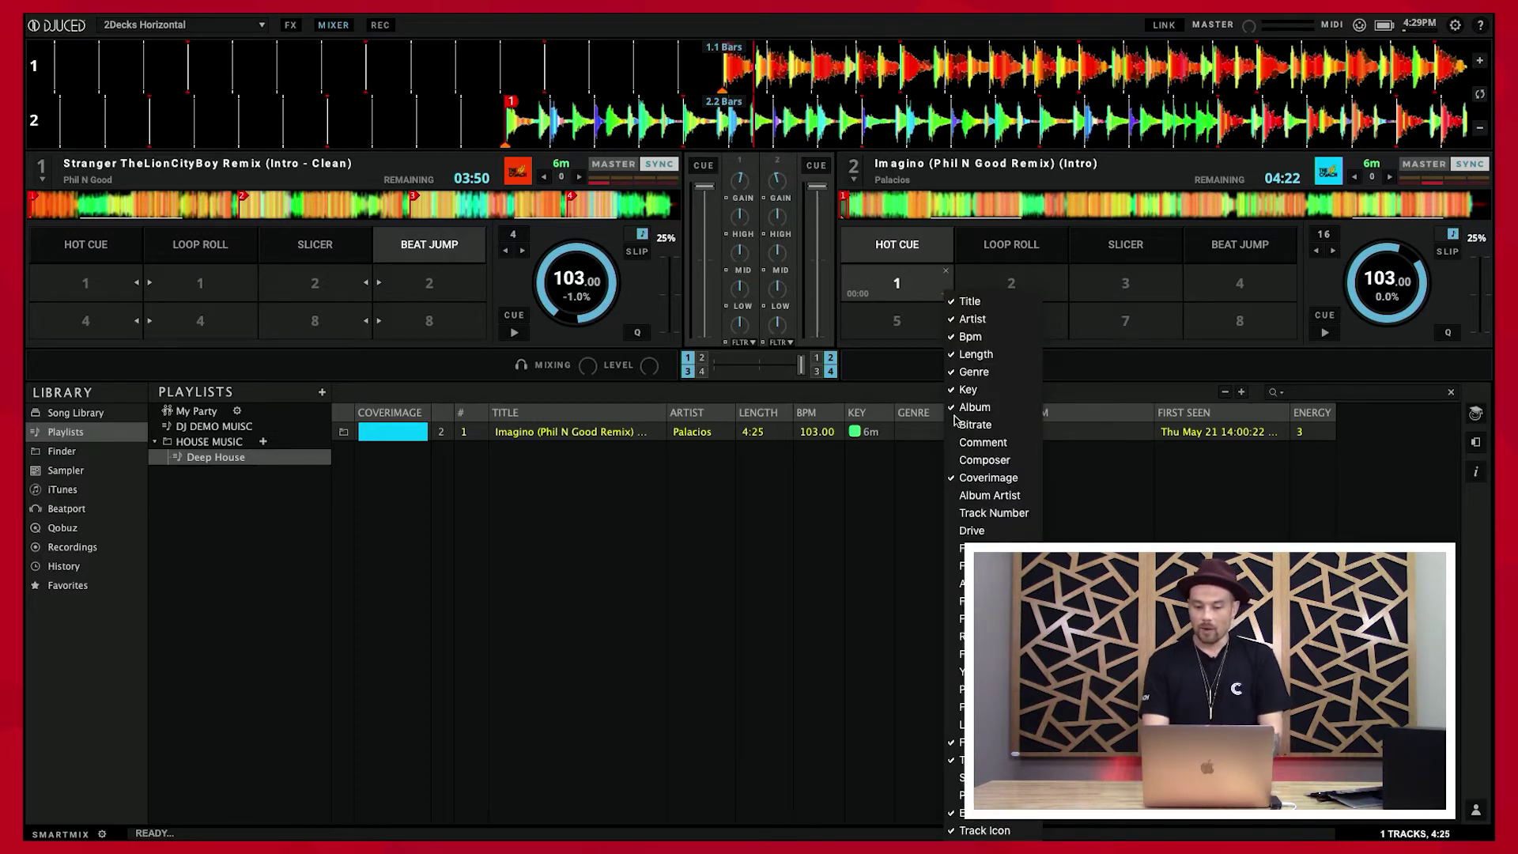
pyautogui.click(626, 414)
pyautogui.rightClick(611, 414)
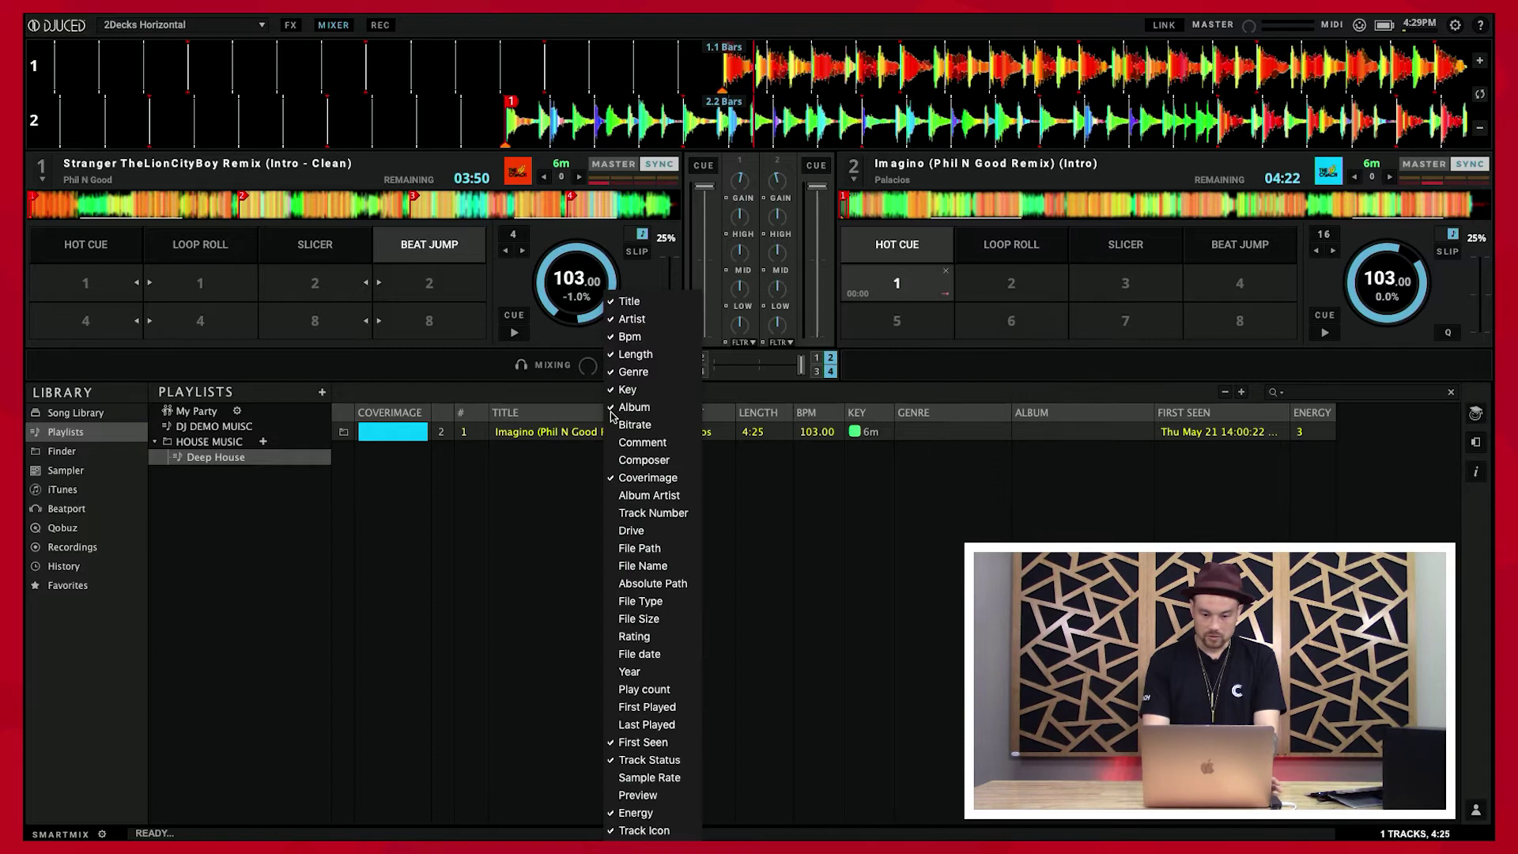
pyautogui.click(642, 450)
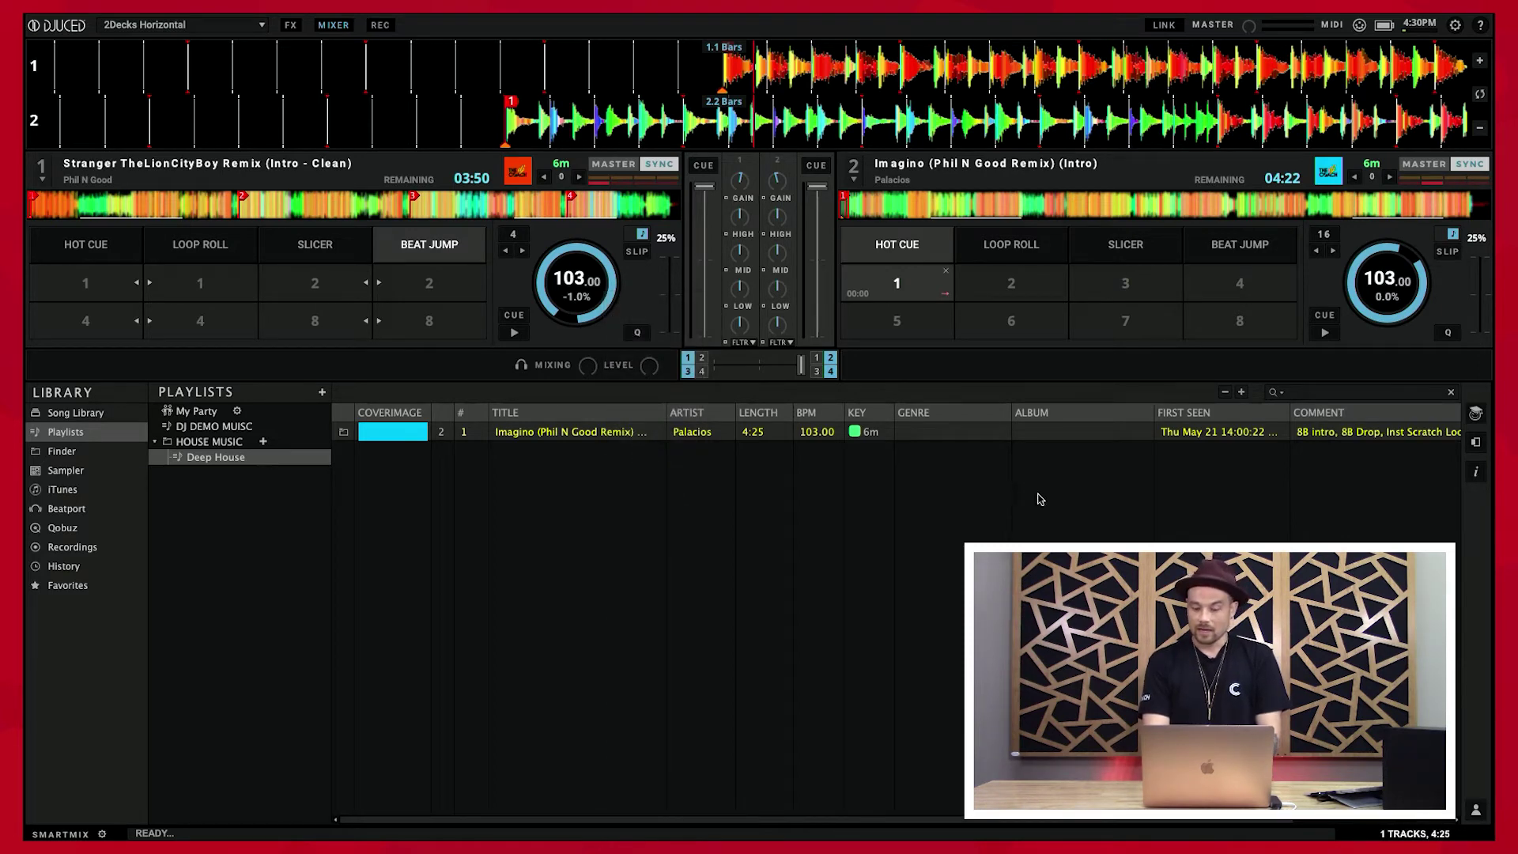
pyautogui.hscroll(2, 1027, 490)
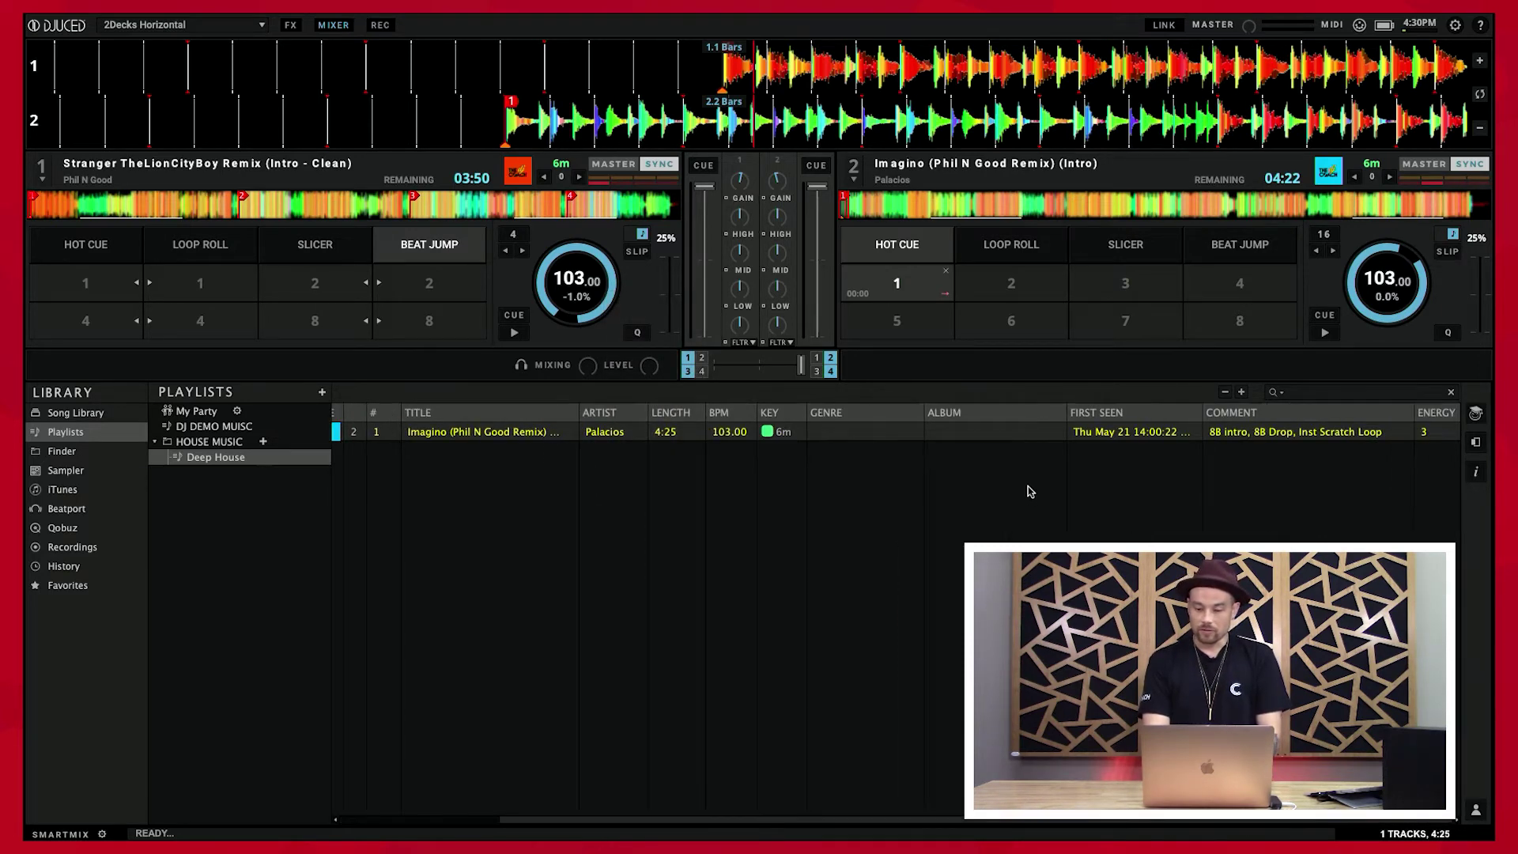
pyautogui.click(1276, 431)
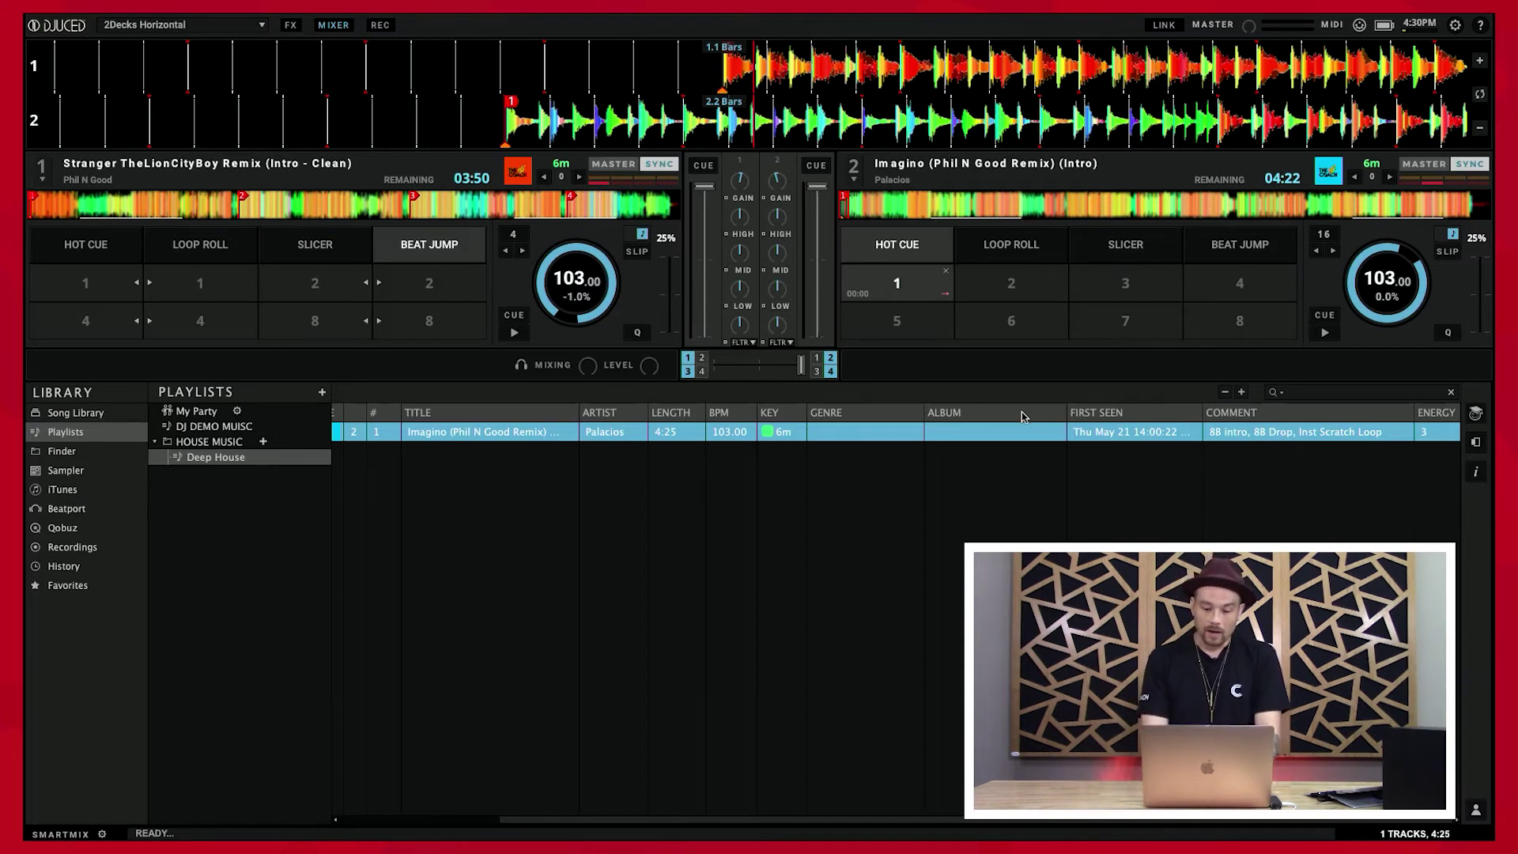
pyautogui.hscroll(-5, 1024, 419)
# Hide the Album column, then begin editing the Imagino track's comment.
pyautogui.rightClick(1071, 419)
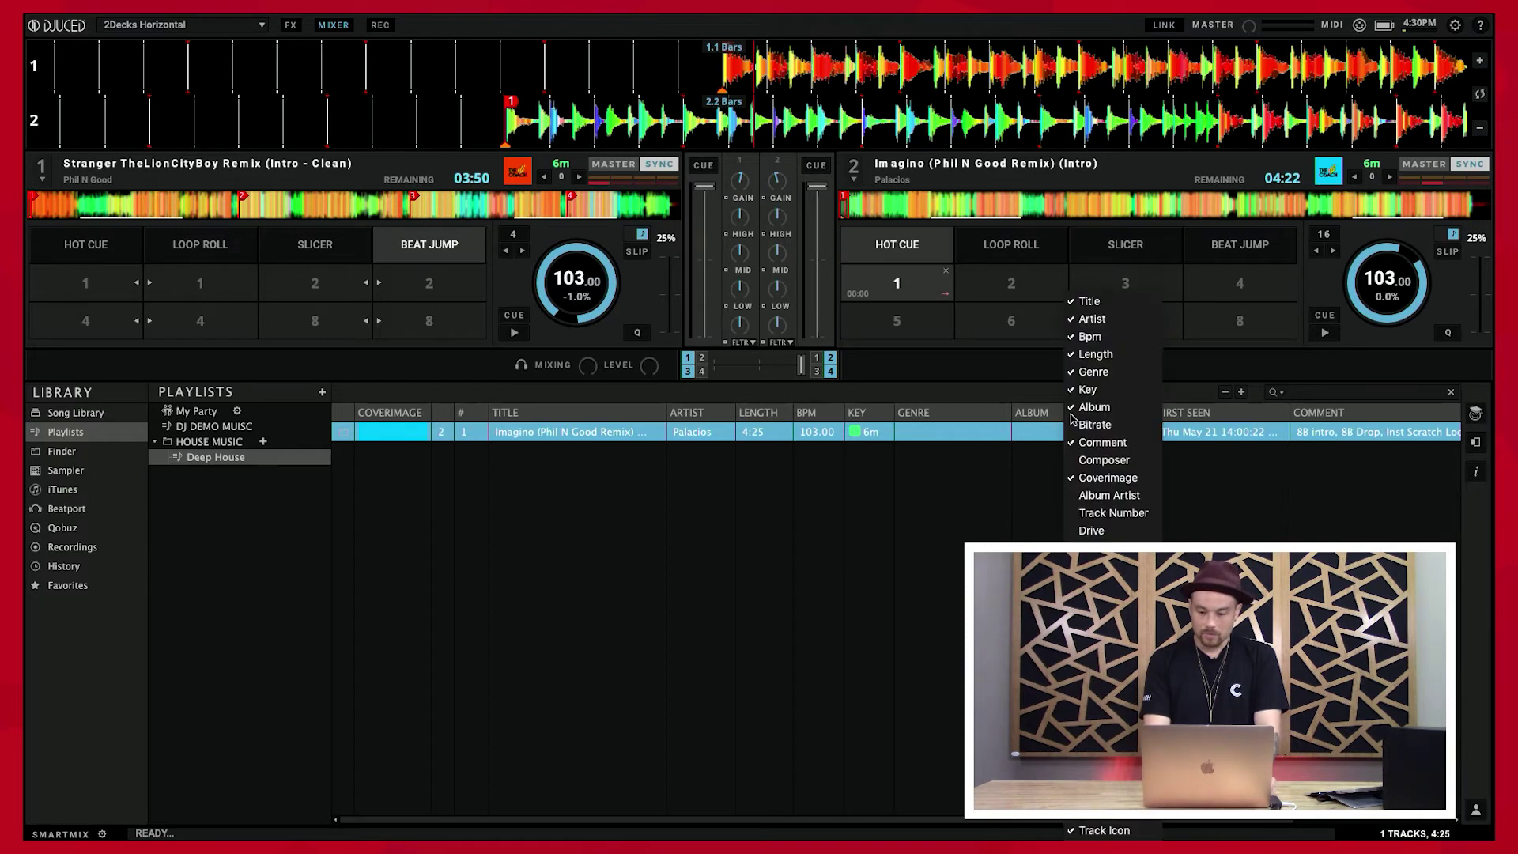
pyautogui.click(1083, 413)
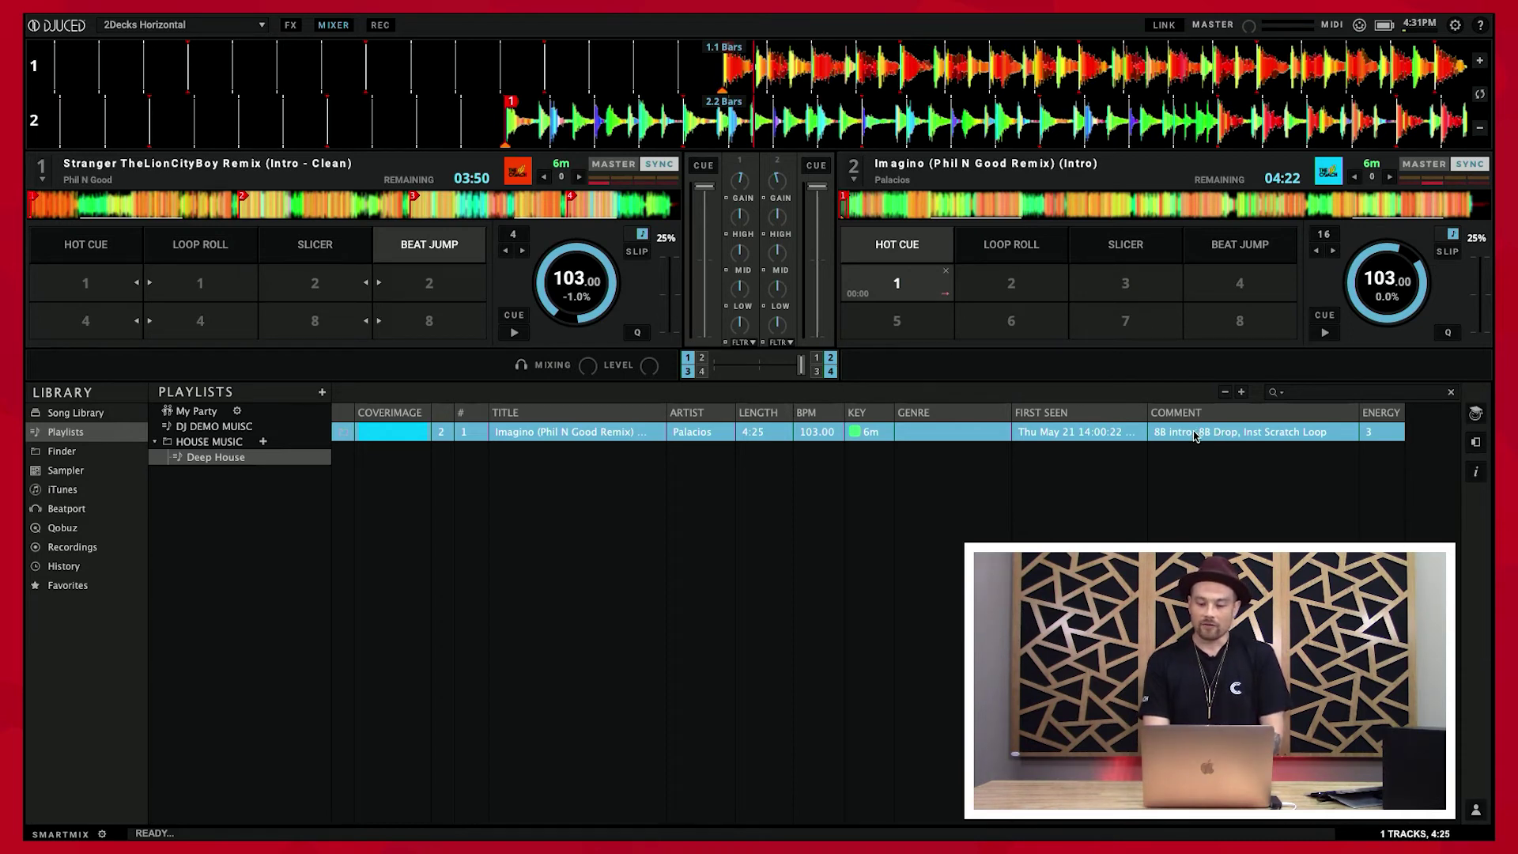
pyautogui.doubleClick(1193, 432)
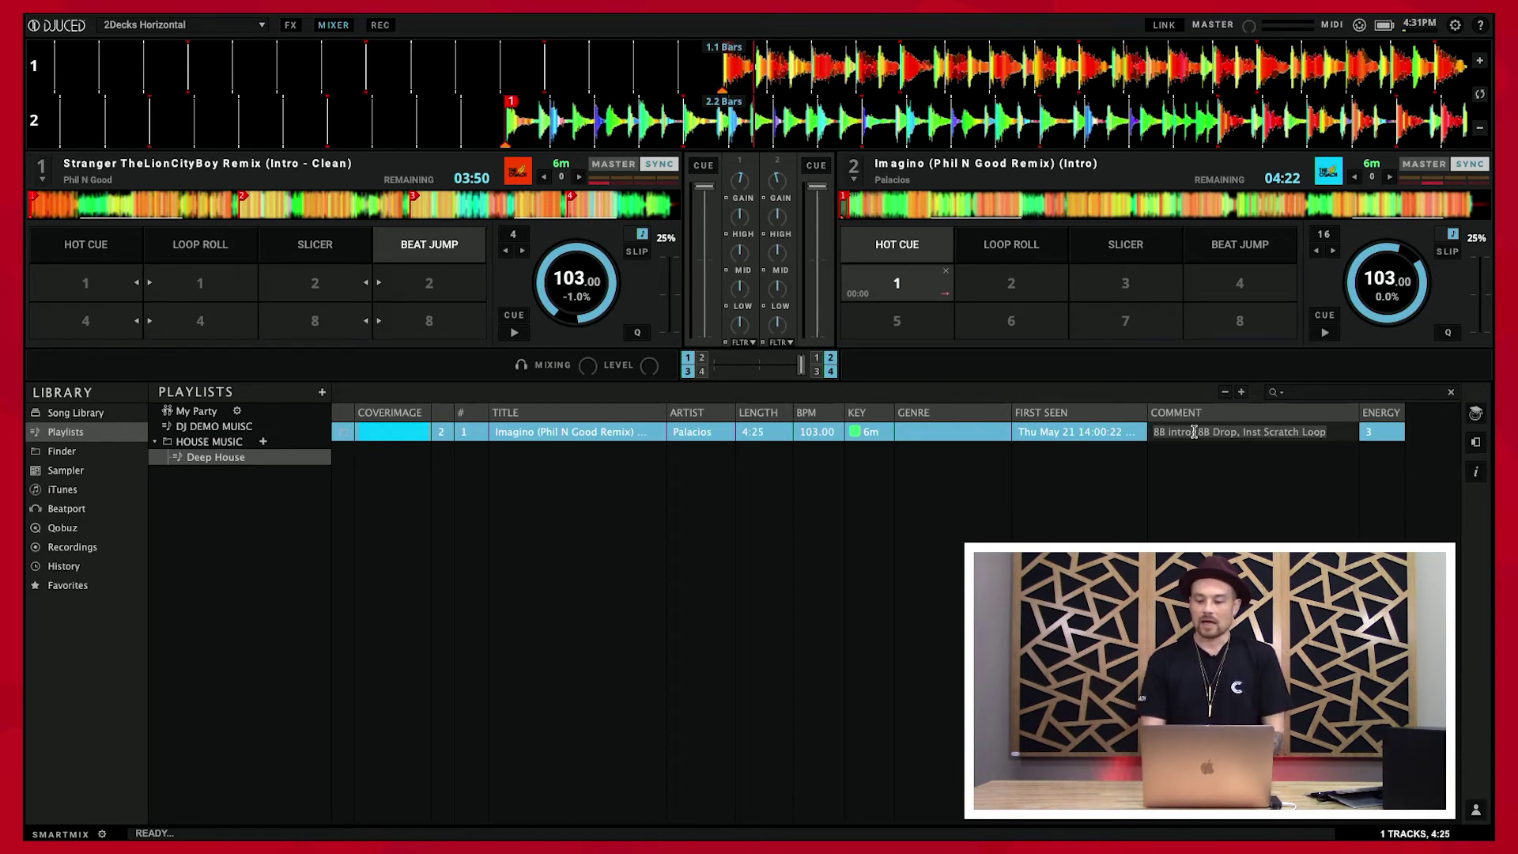
# Make Imagino's comment end with 'great!' and widen the Comment column to show it fully.
pyautogui.click(1338, 433)
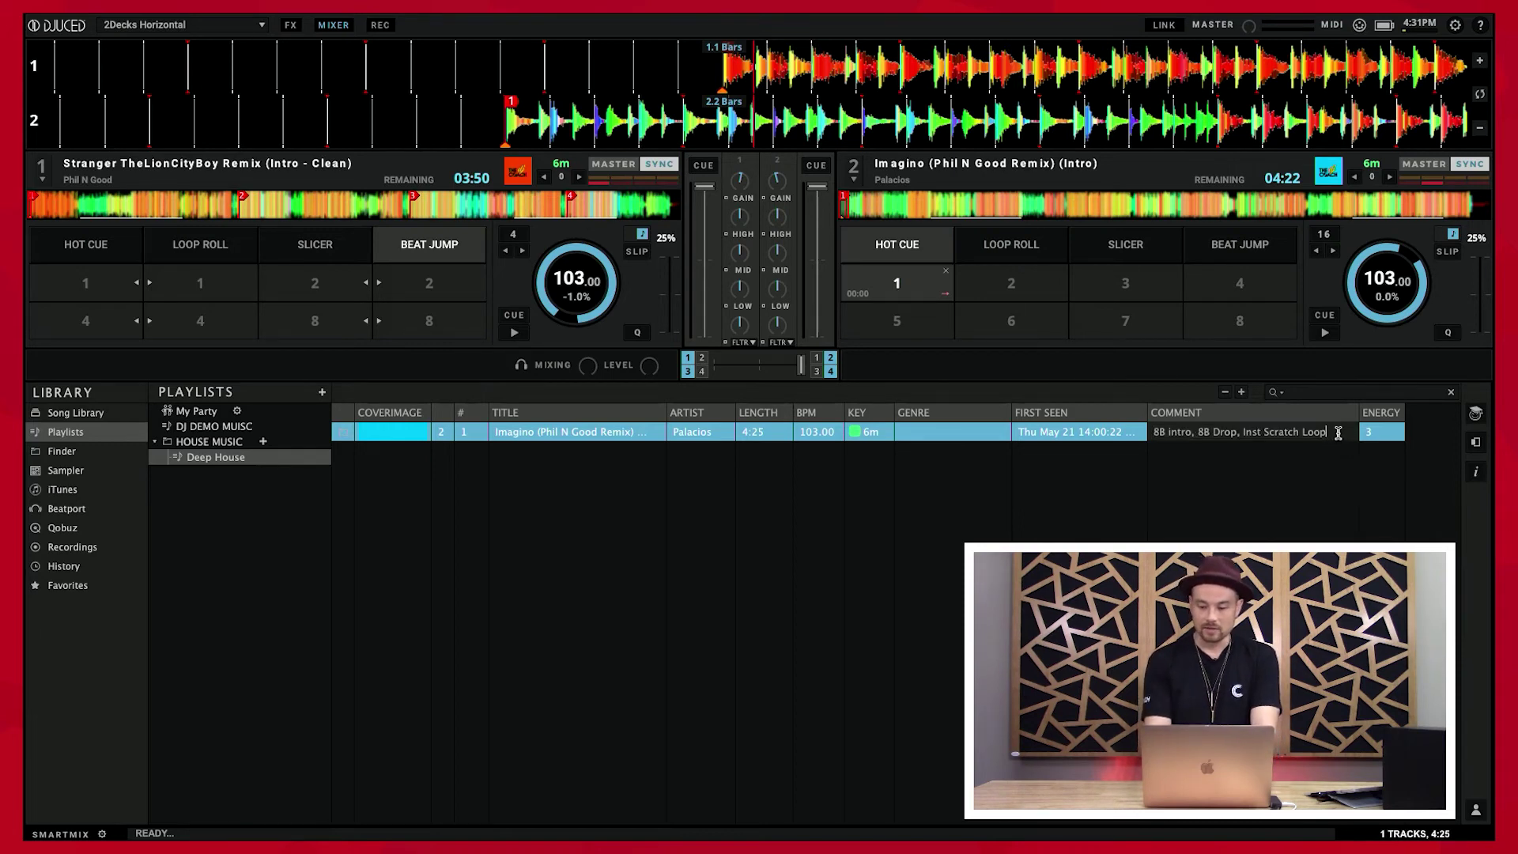
pyautogui.write('Vocal')
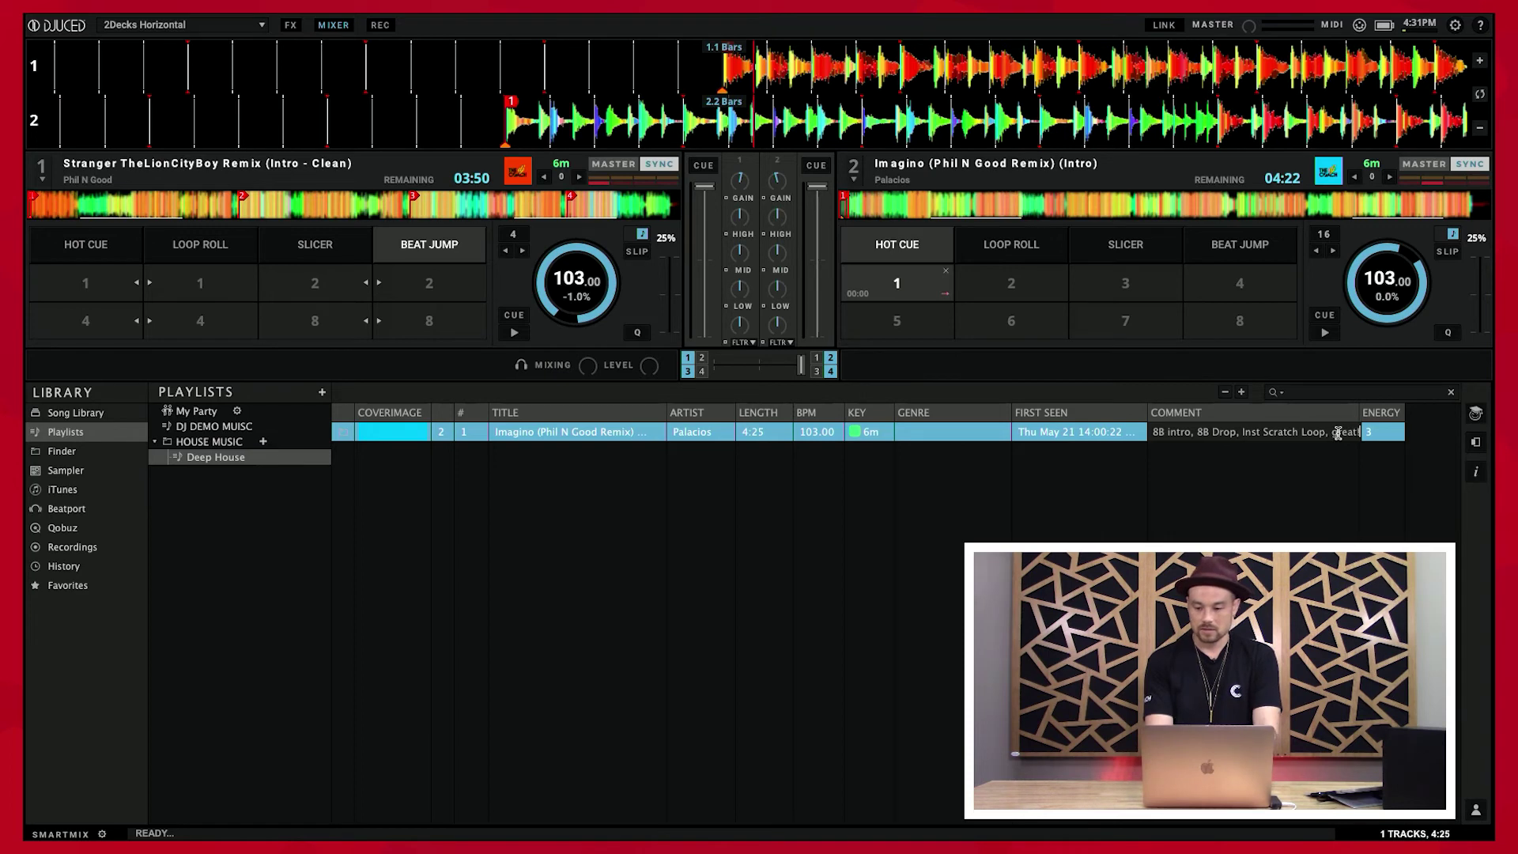
pyautogui.press('Return')
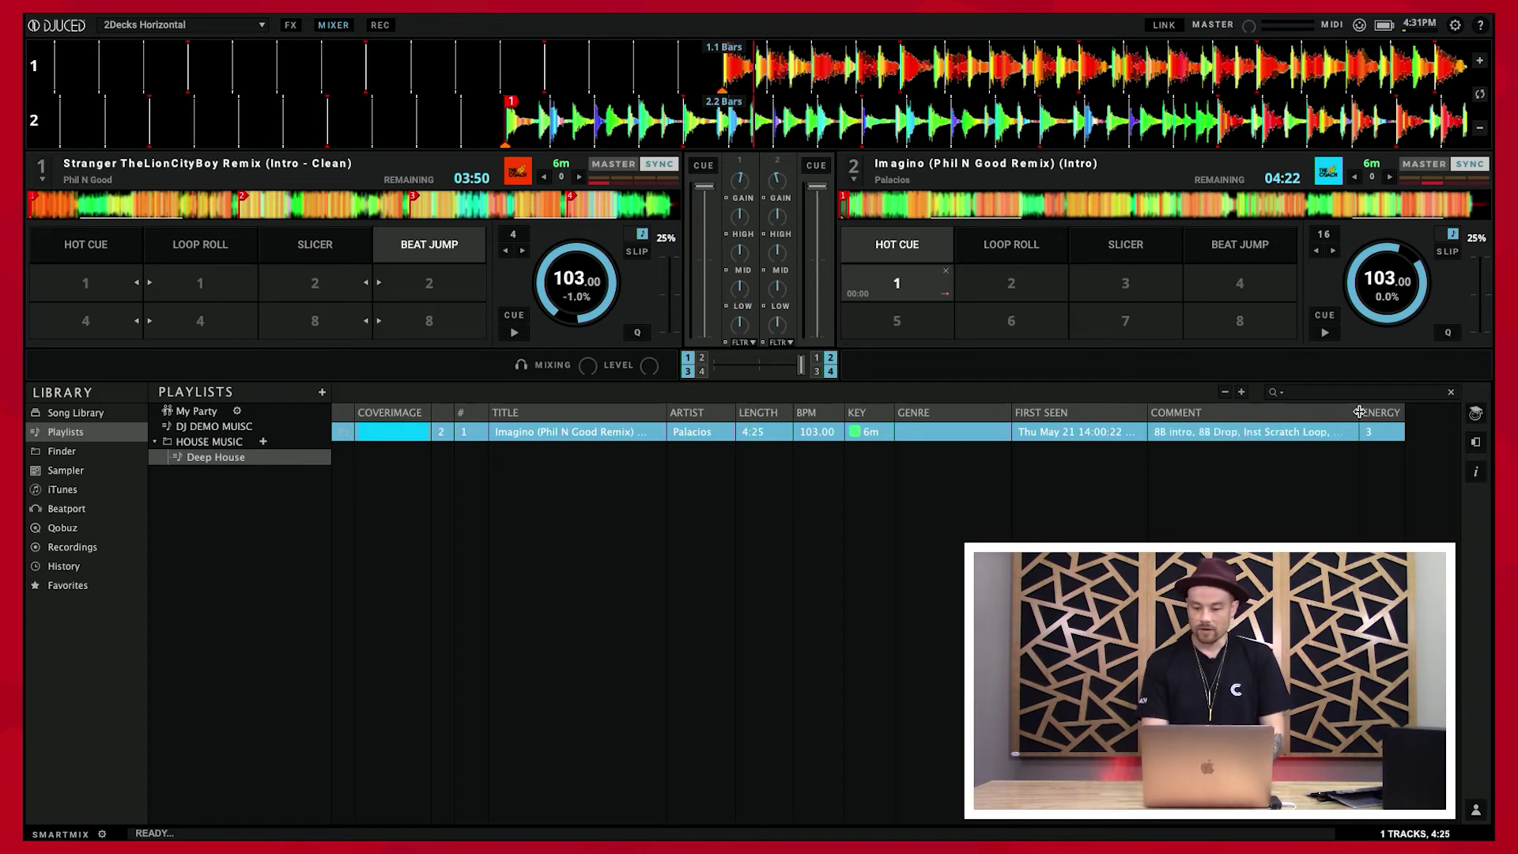
pyautogui.moveTo(1358, 412); pyautogui.dragTo(1389, 412)
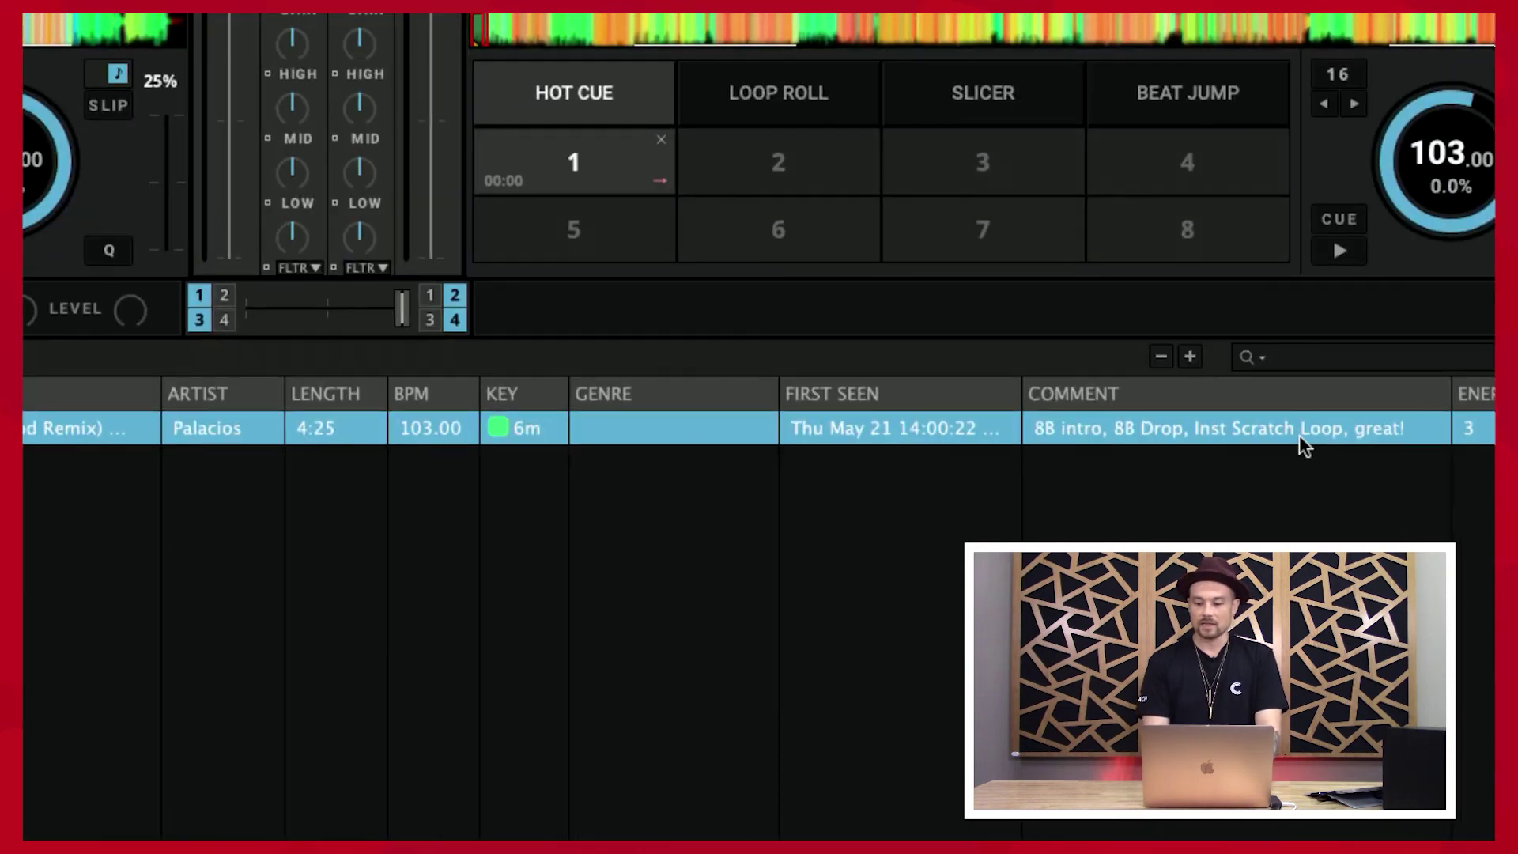
pyautogui.doubleClick(1286, 432)
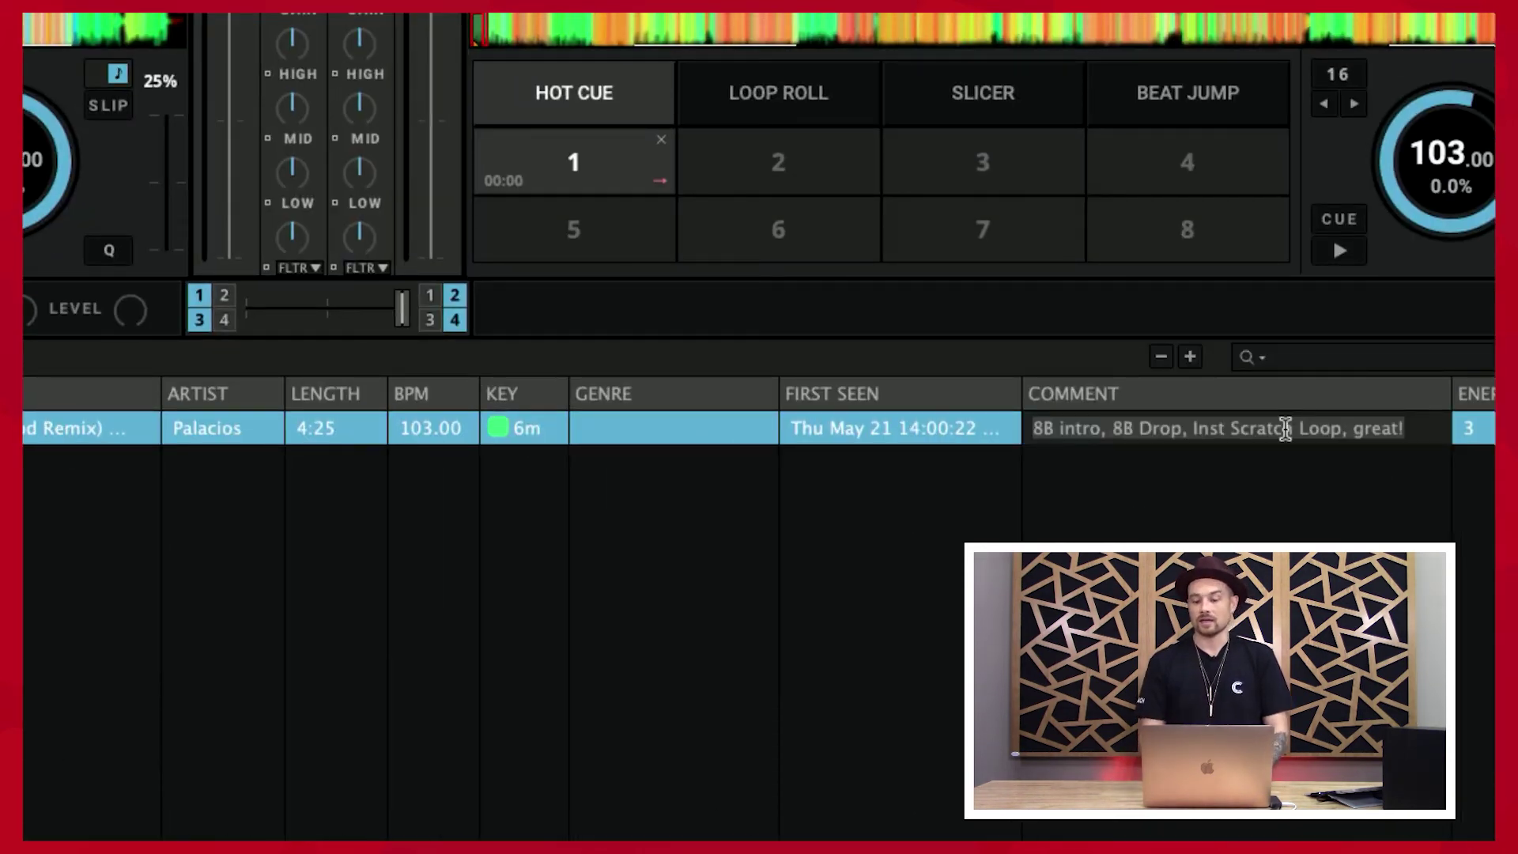
pyautogui.click(1261, 468)
# Set the Imagino track's Genre to Latin, then extend it to 'Latin, PNG'.
pyautogui.click(613, 435)
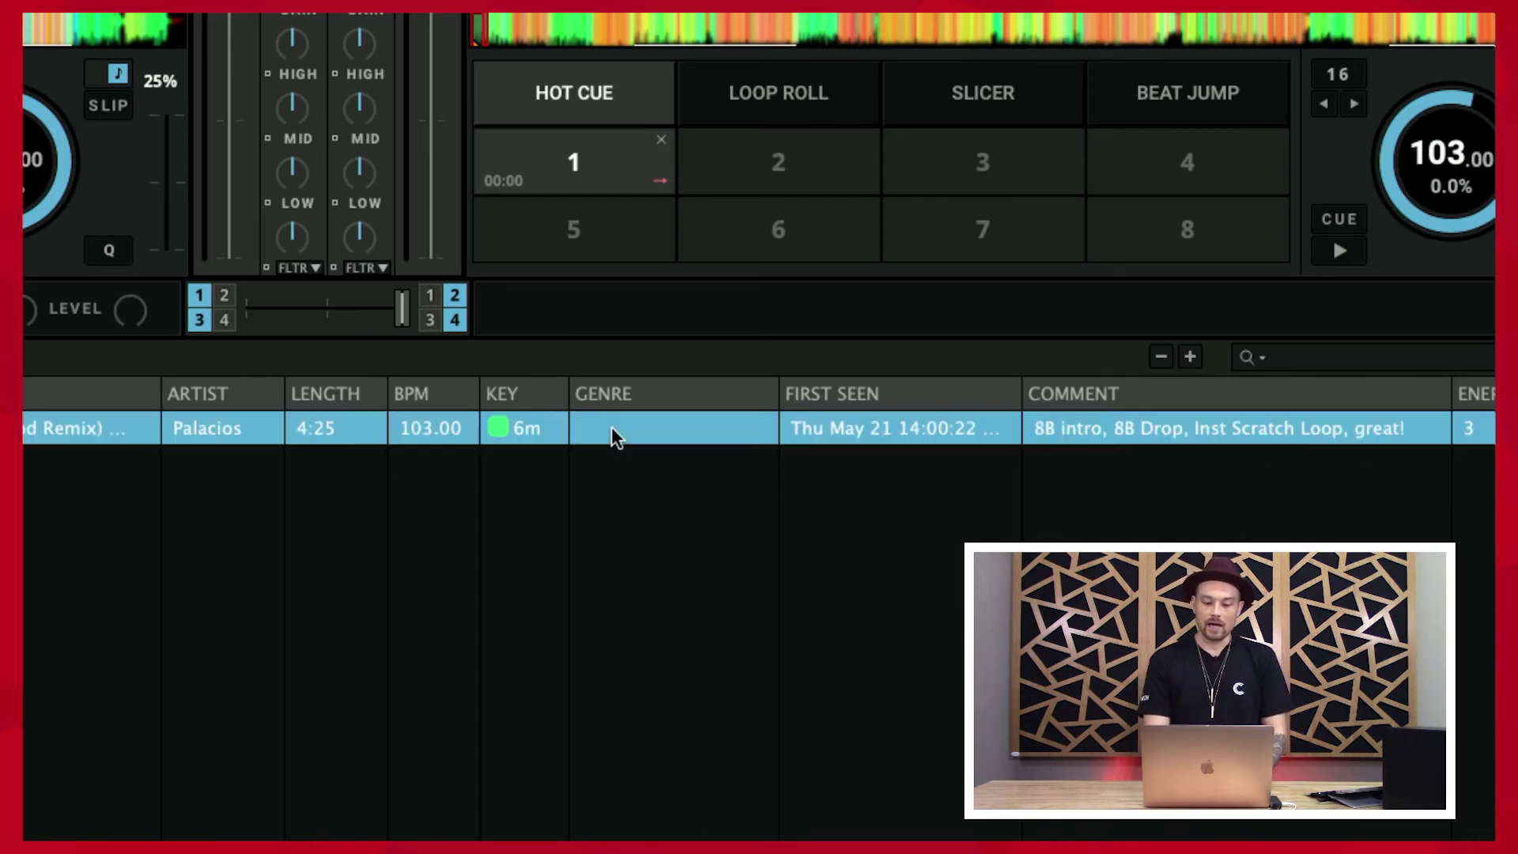
pyautogui.click(611, 427)
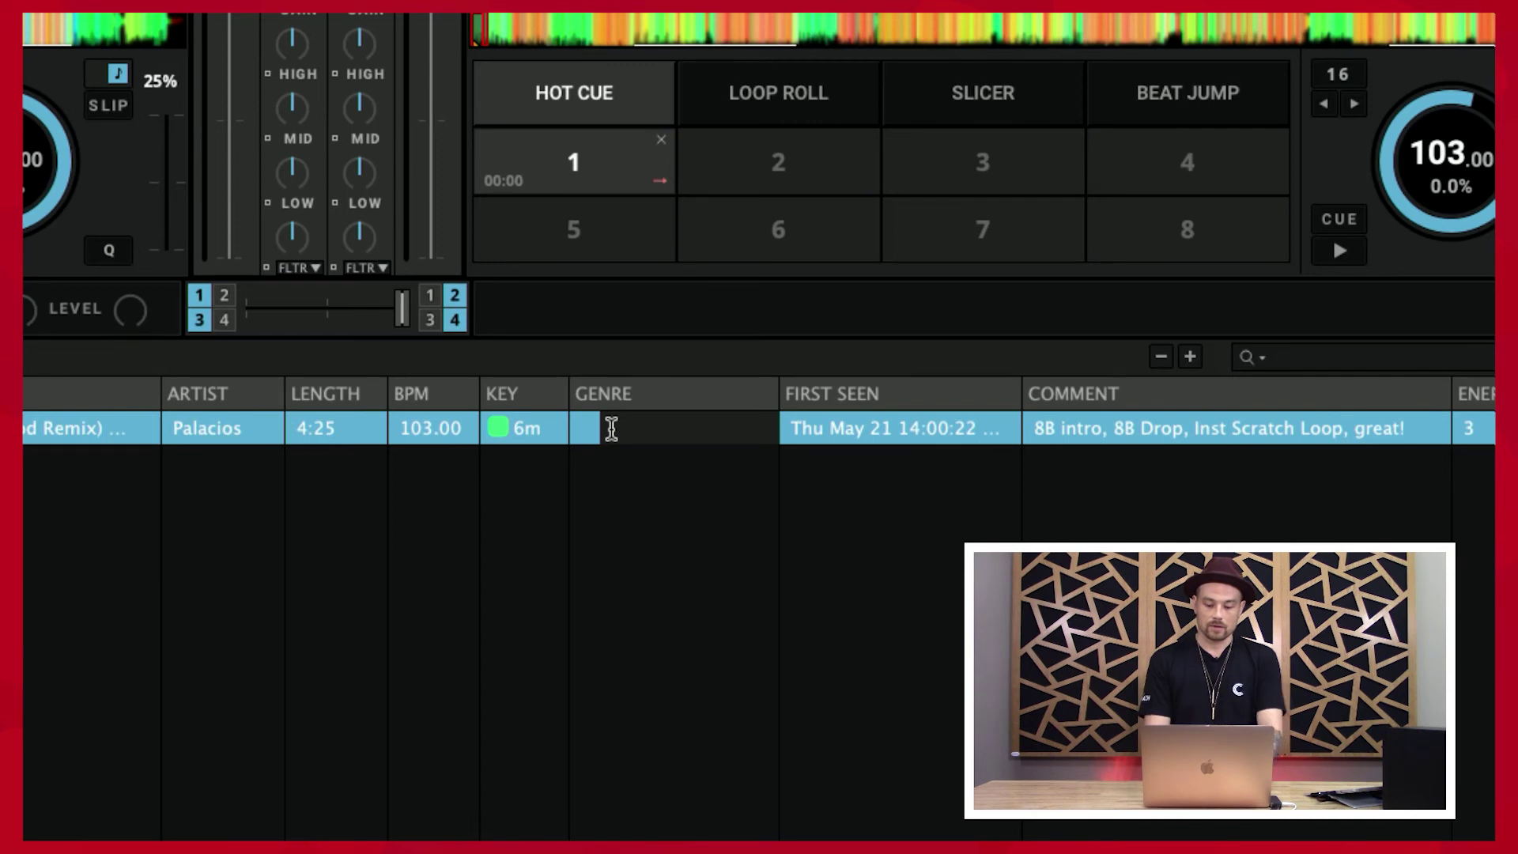
pyautogui.write('Latin')
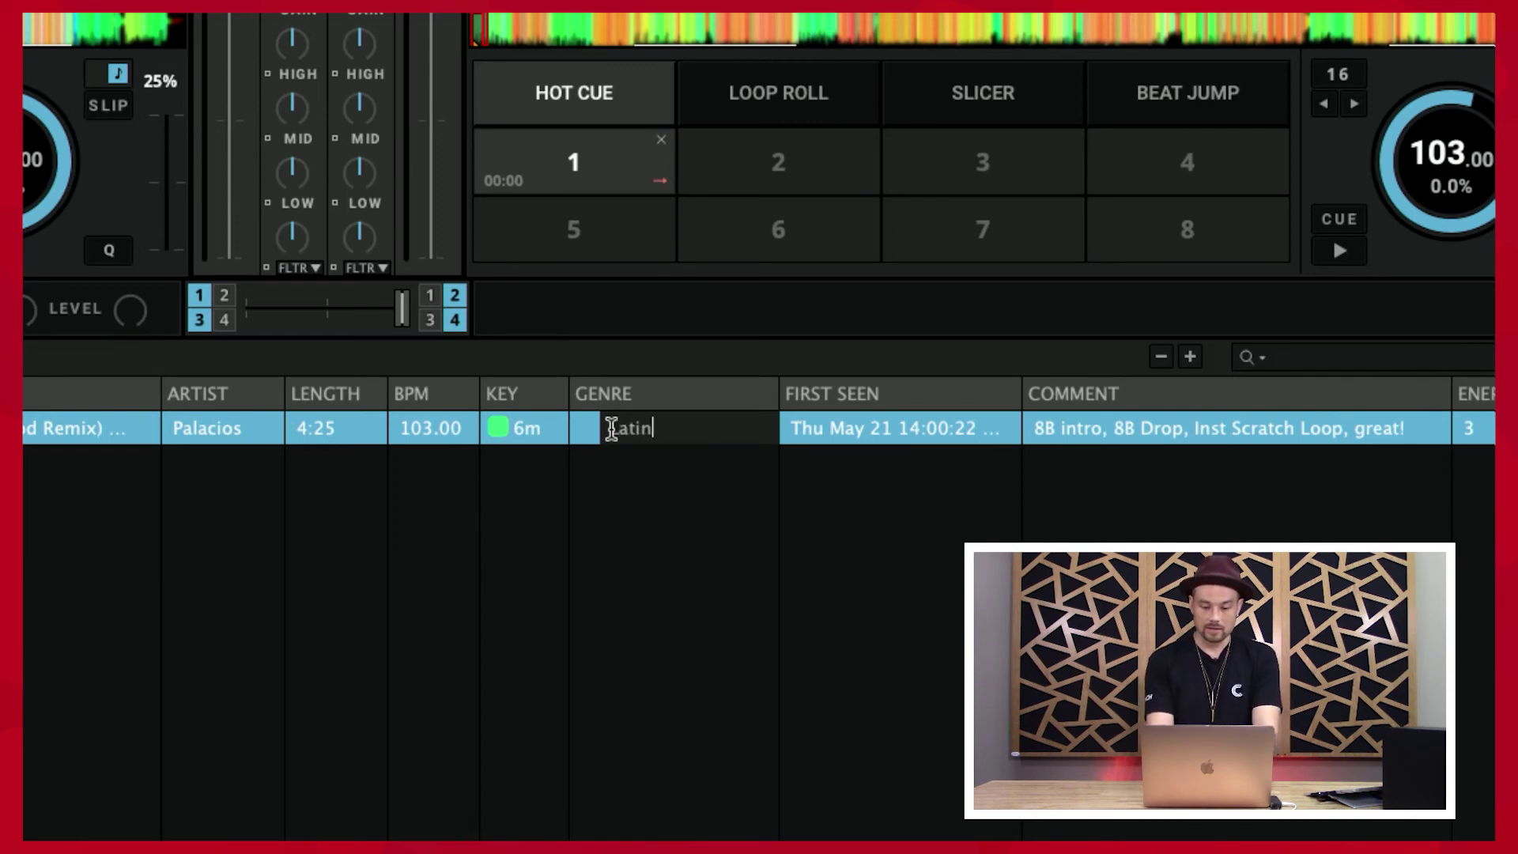
pyautogui.press('Return')
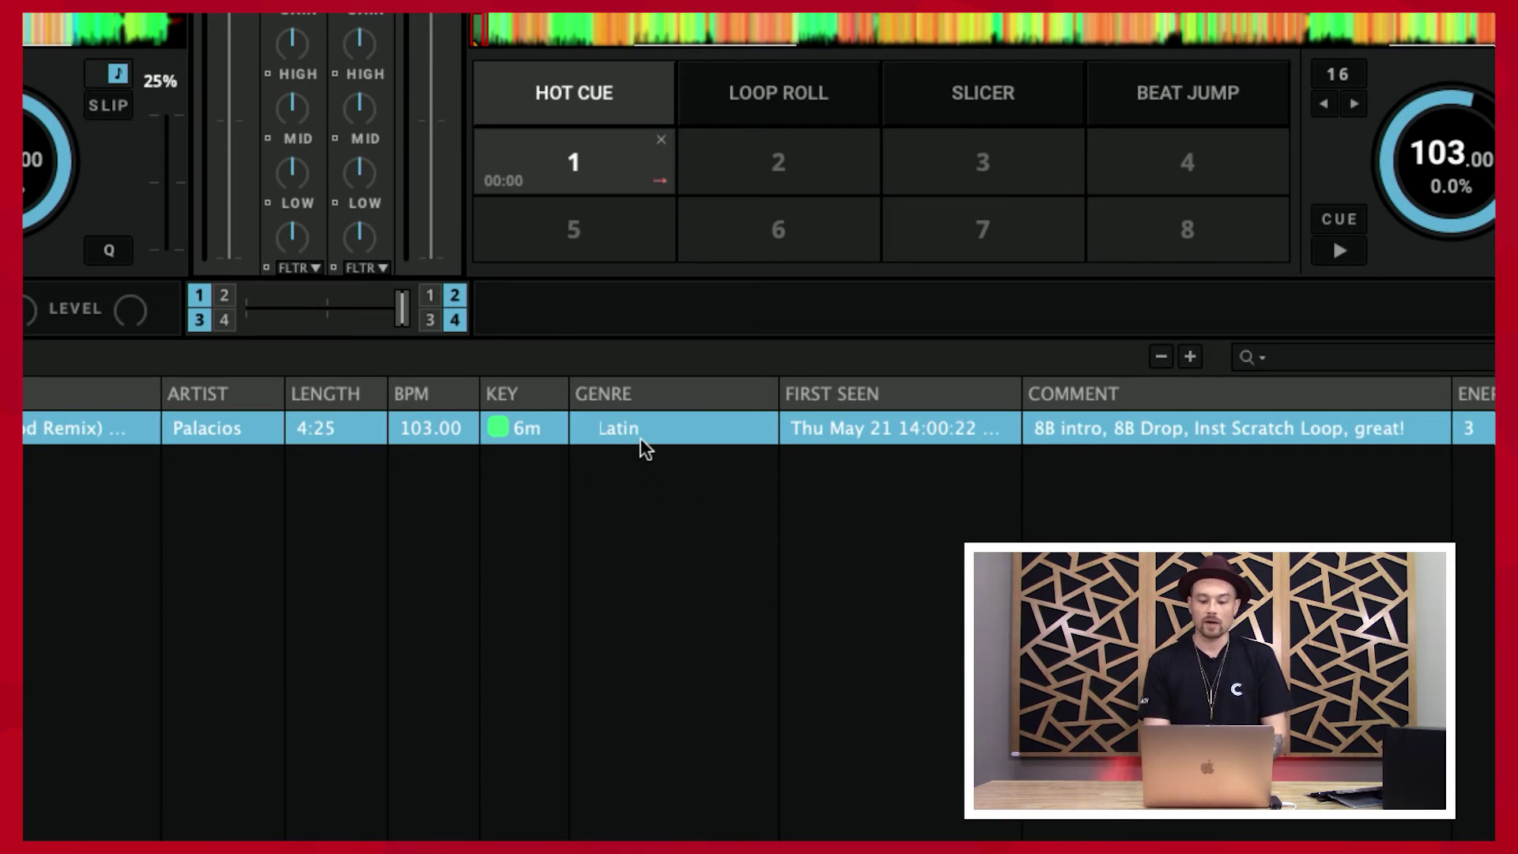
pyautogui.doubleClick(642, 434)
pyautogui.click(667, 427)
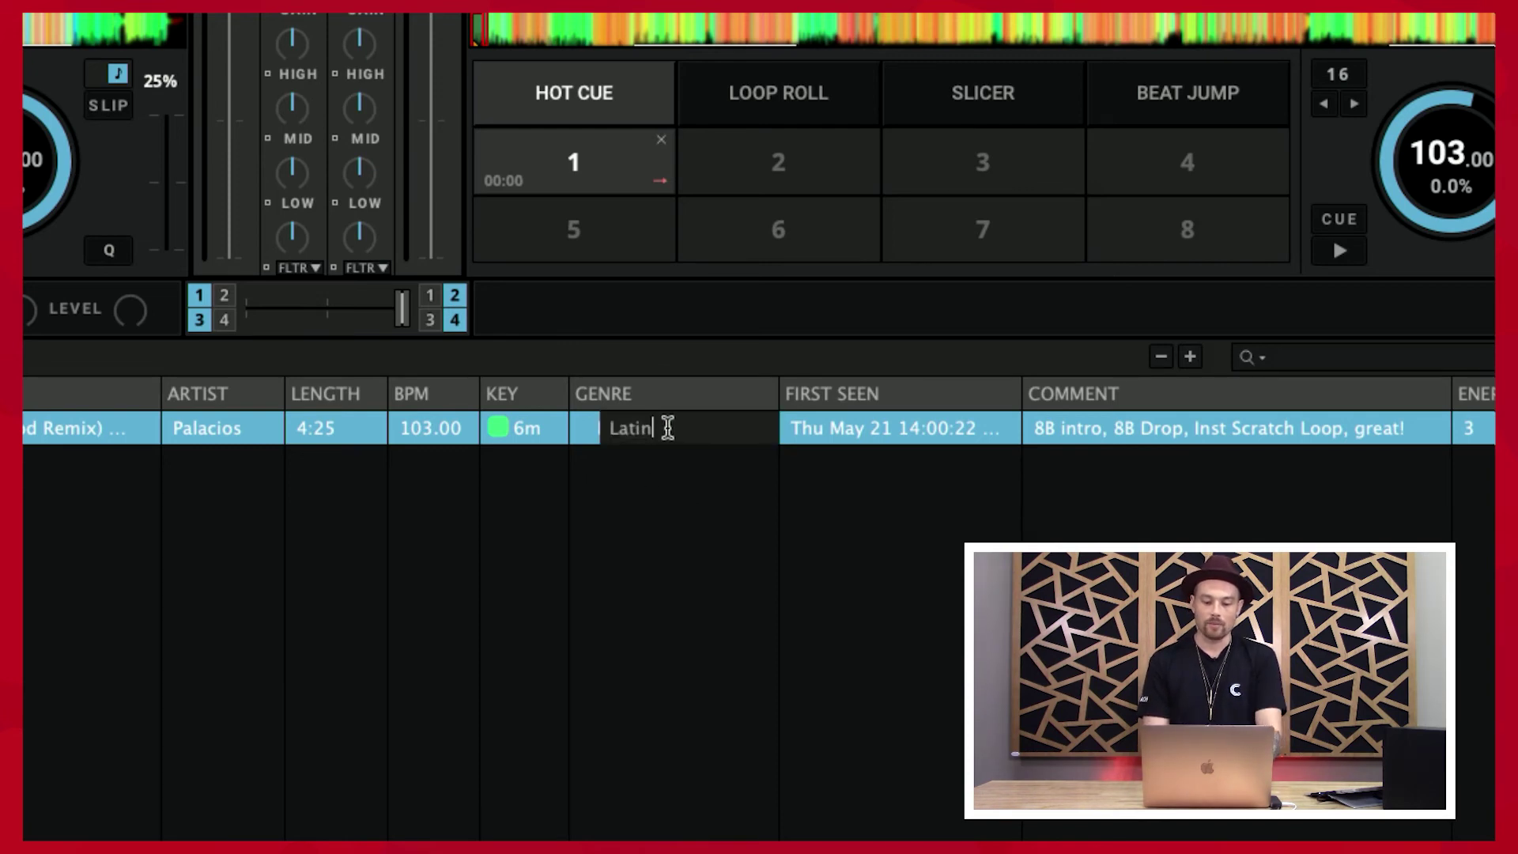
pyautogui.write(', ')
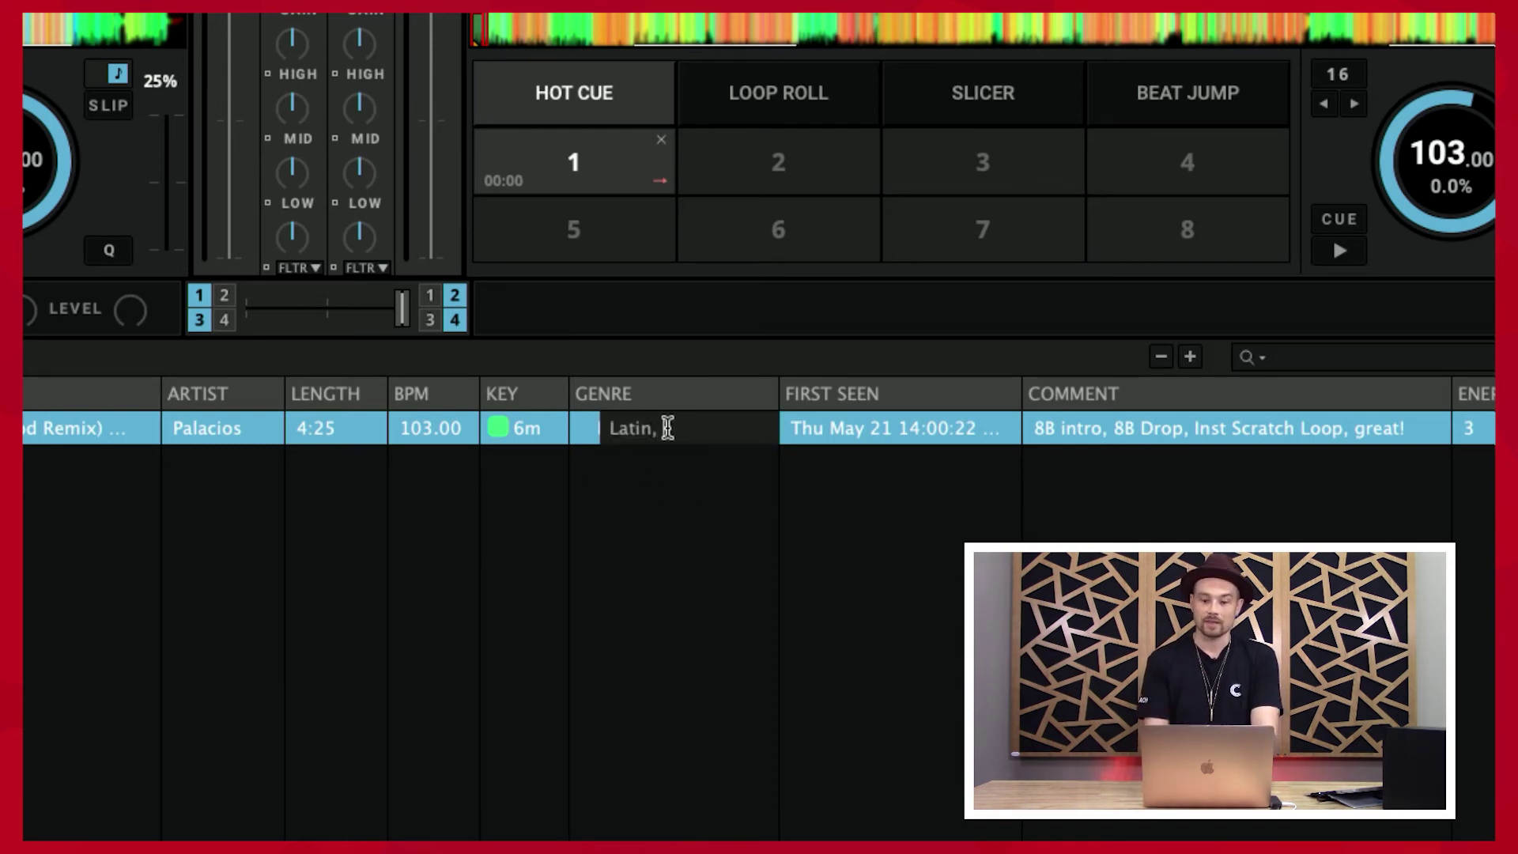
pyautogui.write('ING')
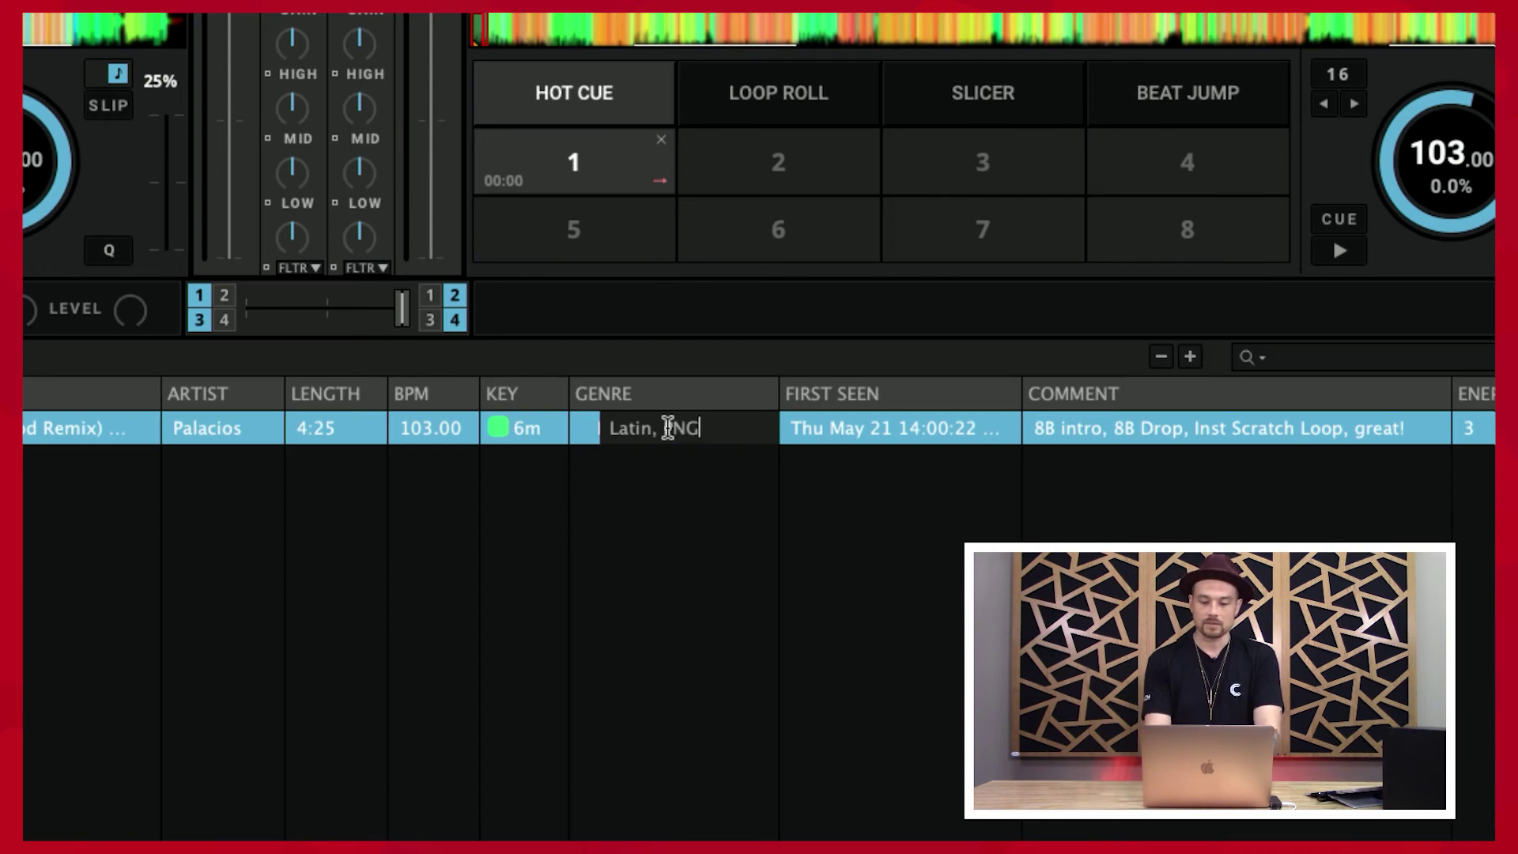
pyautogui.press('Return')
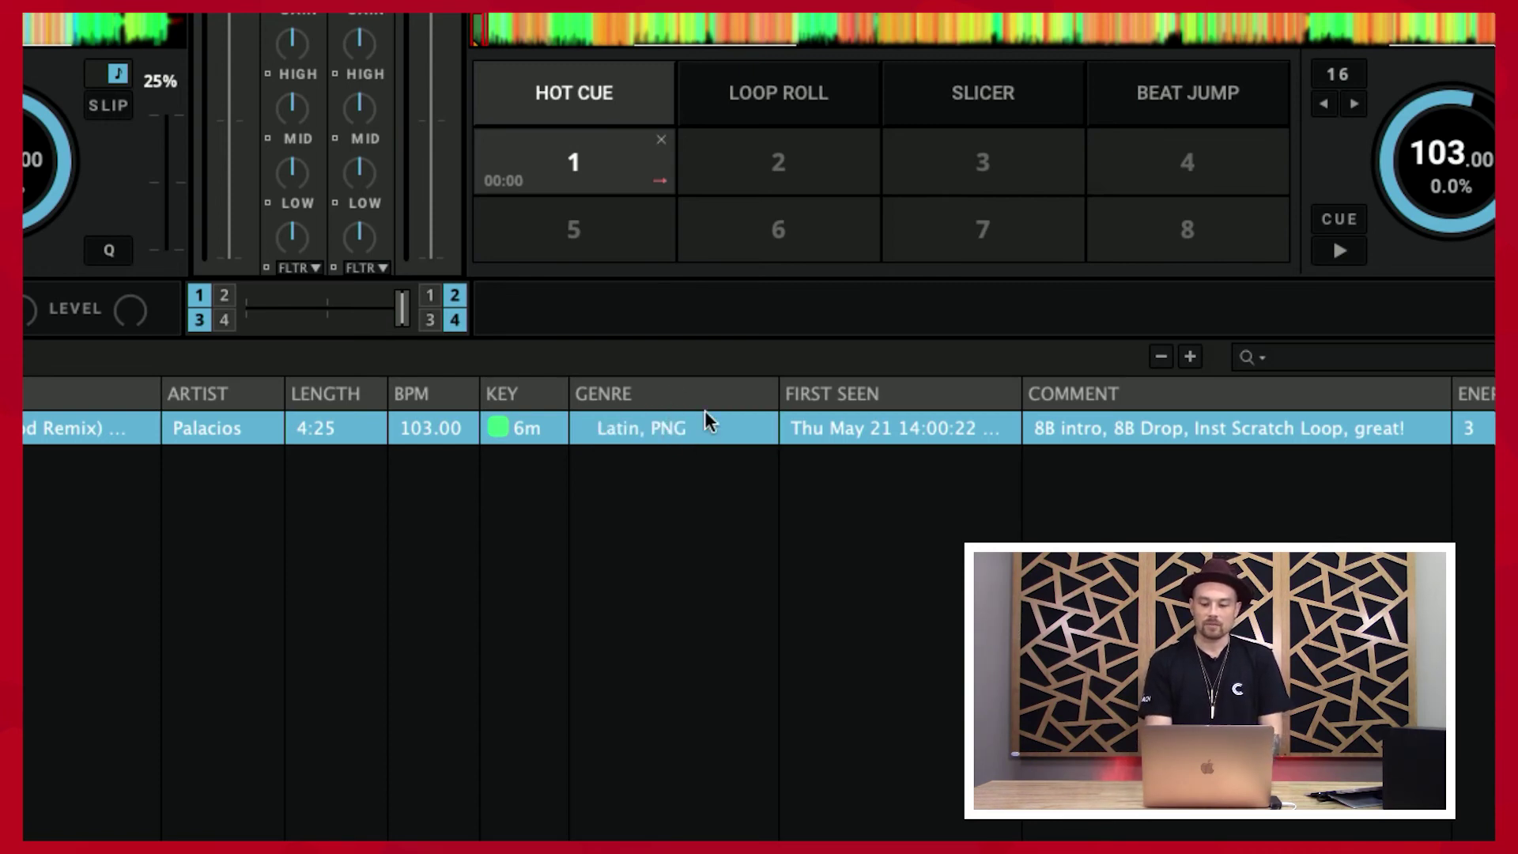